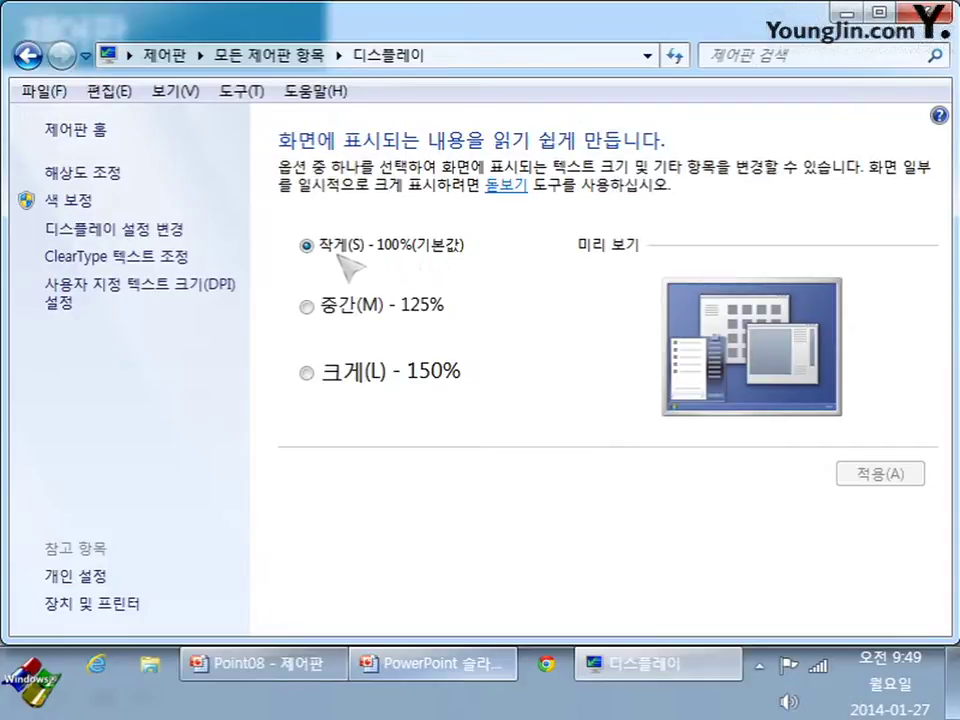
# Preview the 중간 125% and 크게 150% text sizes, and view the start page of display color calibration
pyautogui.click(375, 313)
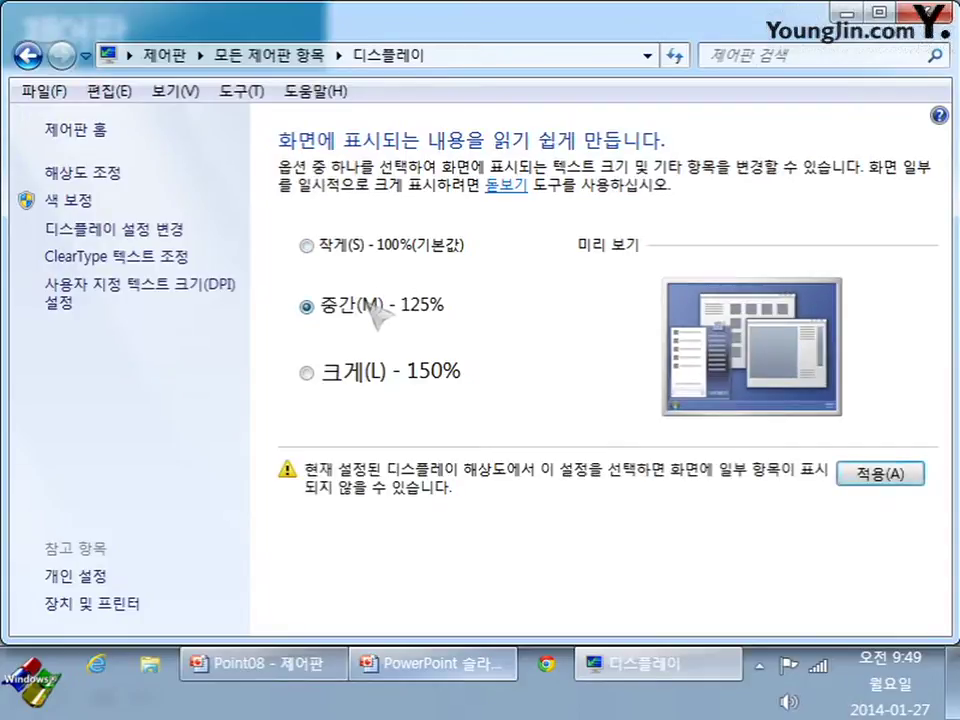
pyautogui.click(352, 388)
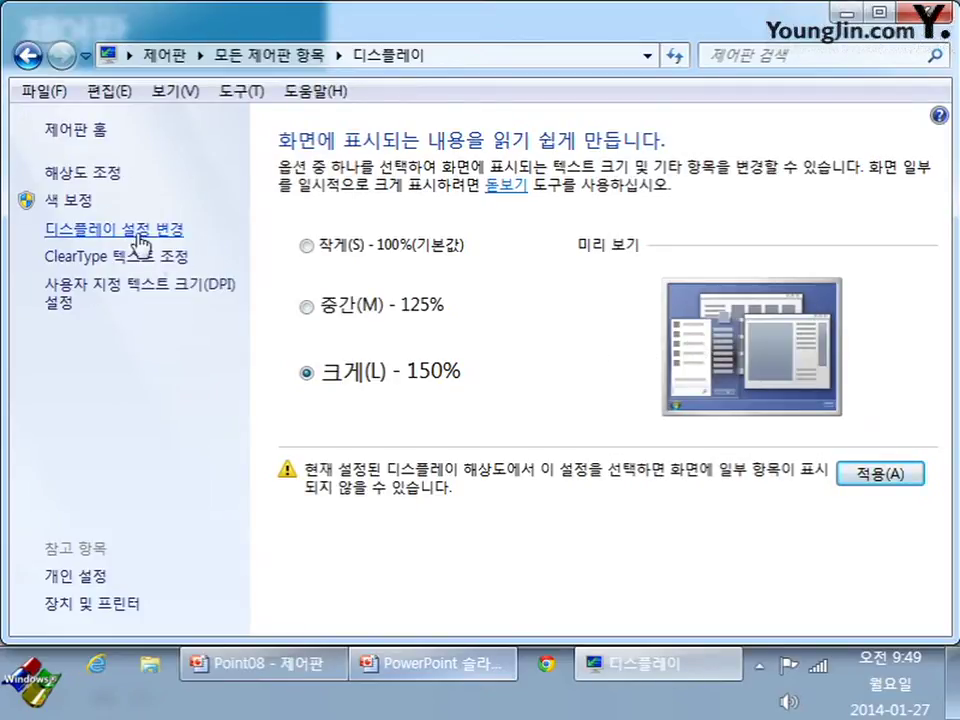
pyautogui.click(82, 202)
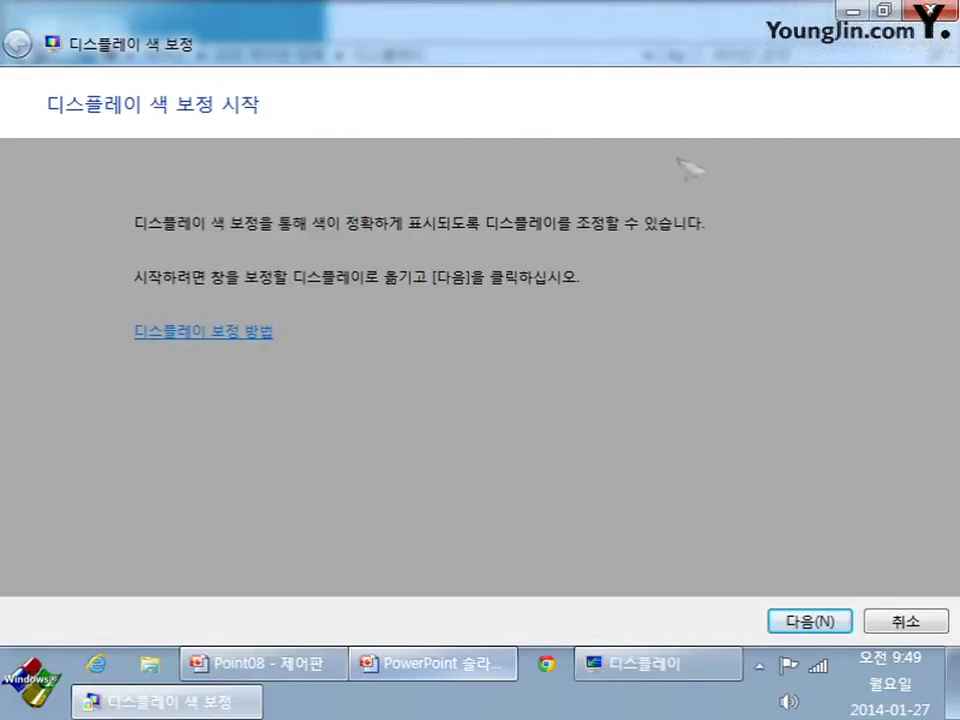
pyautogui.hotkey('alt', 'F4')
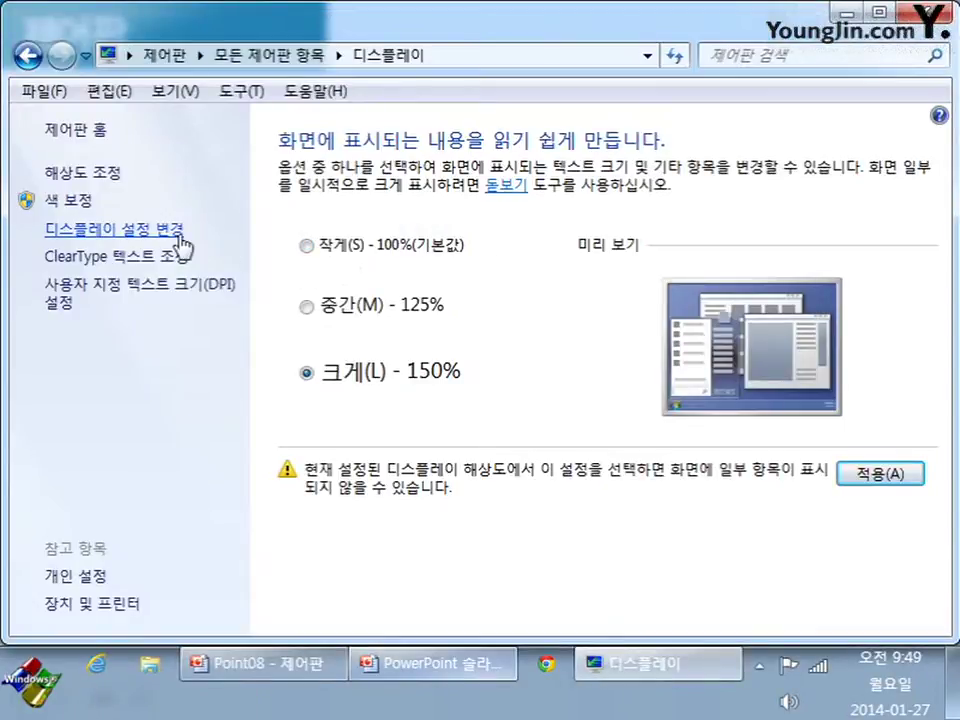
# Review the display and orientation choices in the display settings without changing them, and return to the 디스플레이 page
pyautogui.click(157, 227)
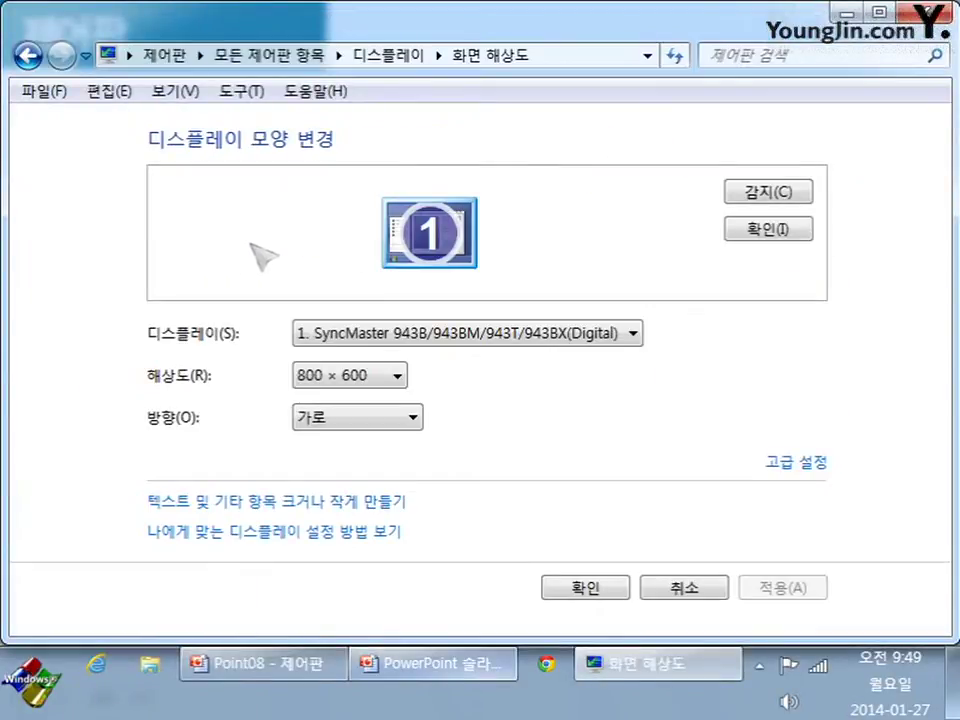
pyautogui.click(634, 334)
pyautogui.click(553, 356)
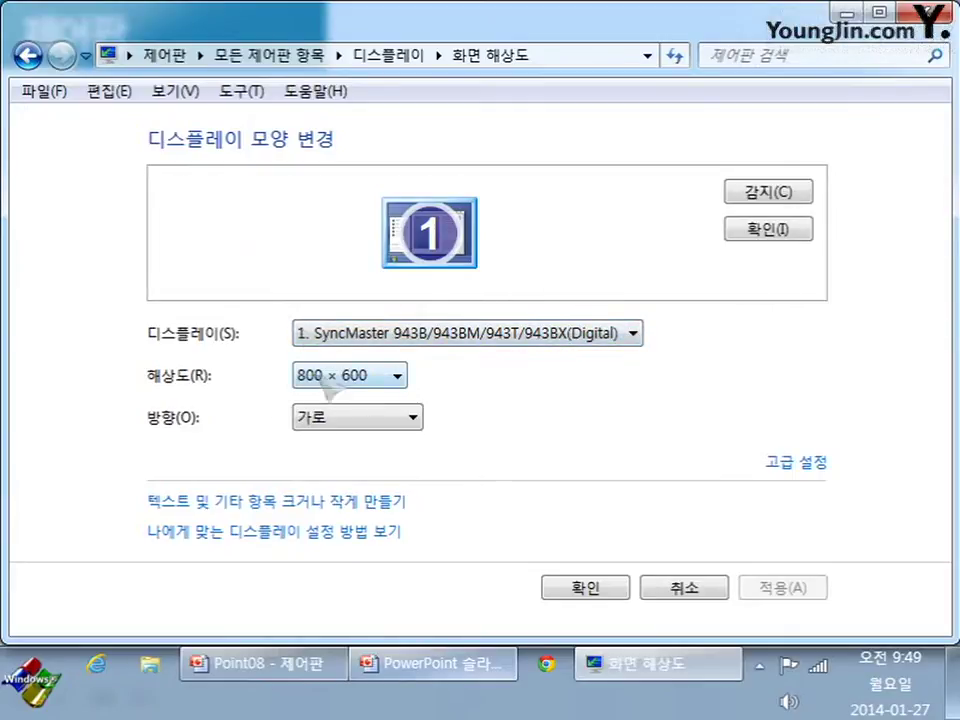
pyautogui.click(414, 418)
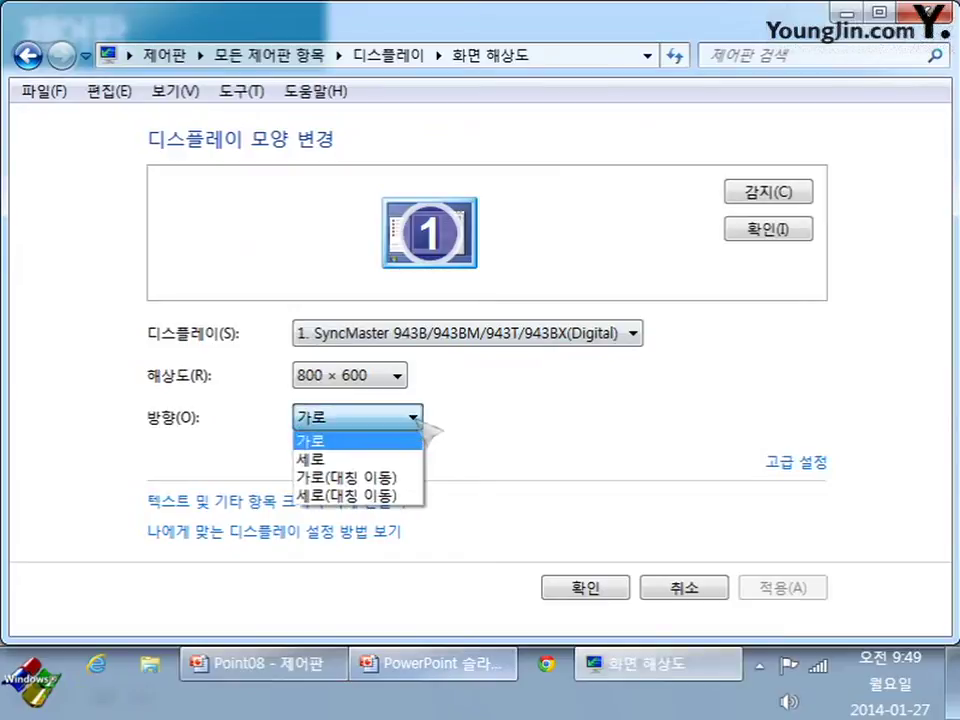
pyautogui.click(424, 422)
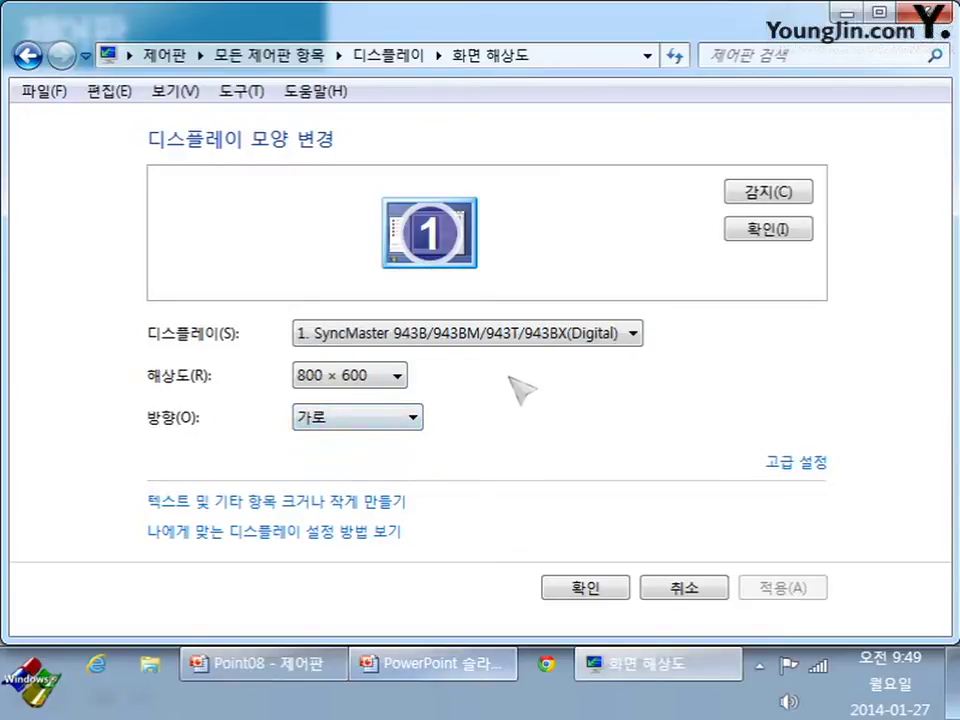
pyautogui.click(28, 55)
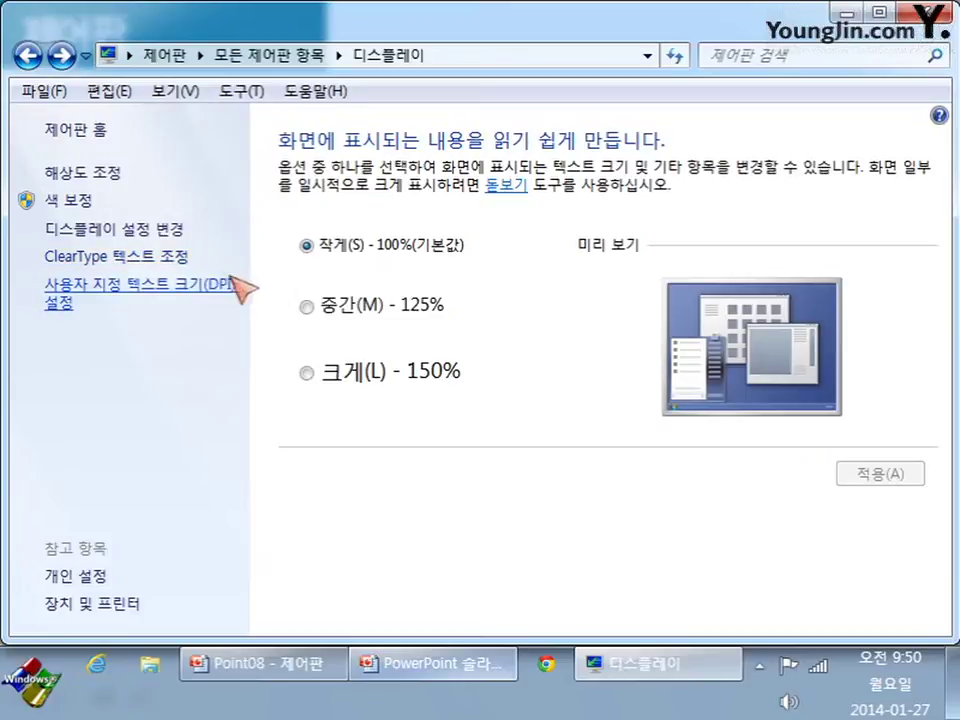
# View the ClearType text tuner and the custom text size (DPI) settings, dismissing each without changes
pyautogui.click(116, 256)
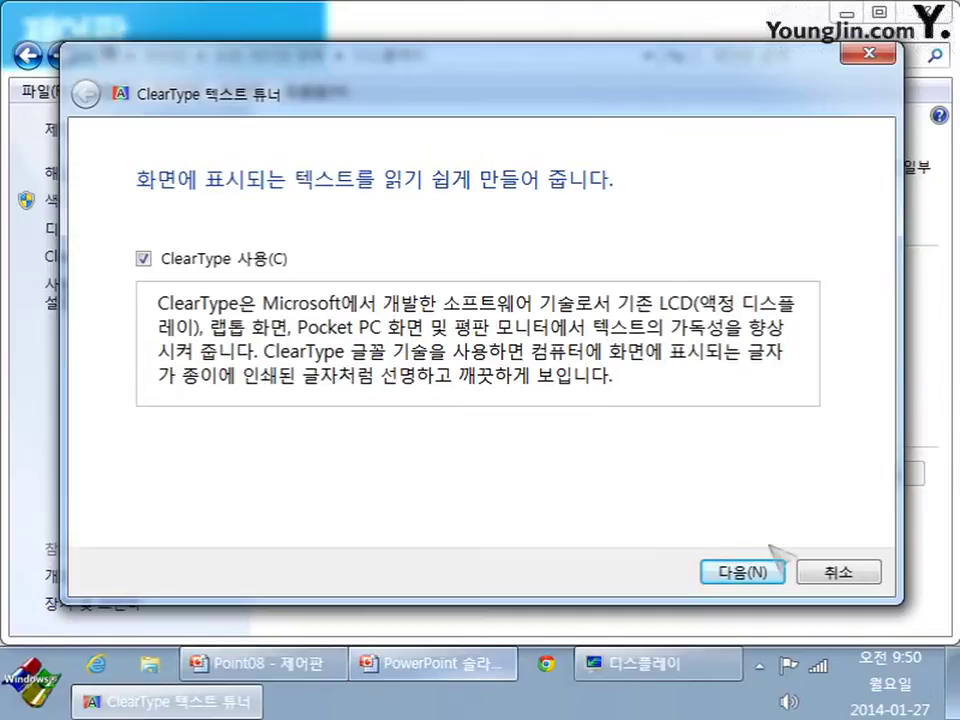
pyautogui.click(822, 571)
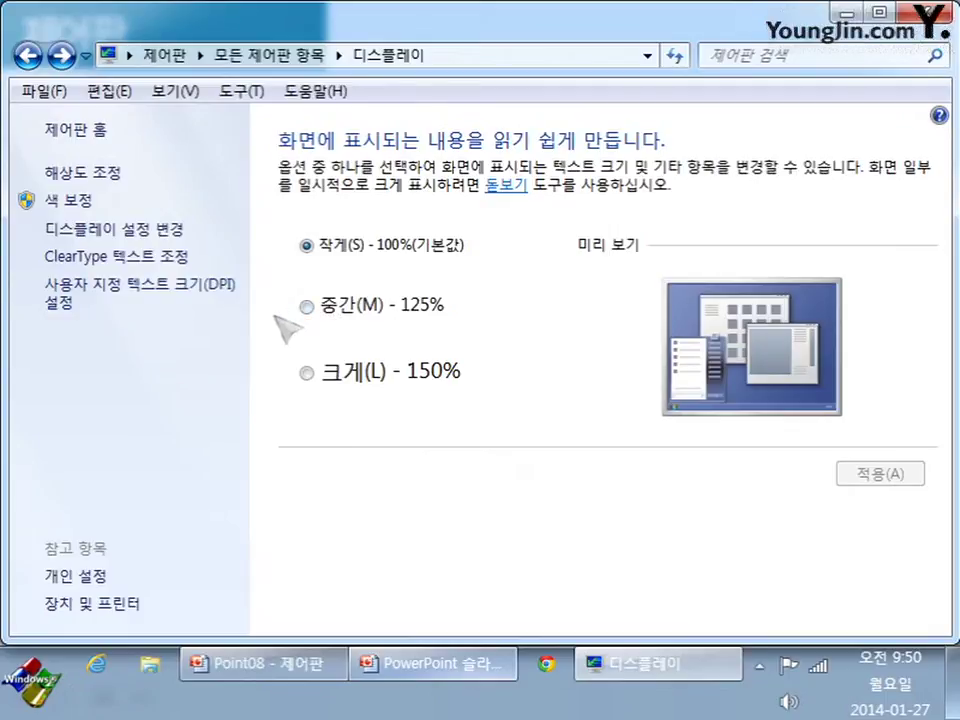
pyautogui.click(180, 294)
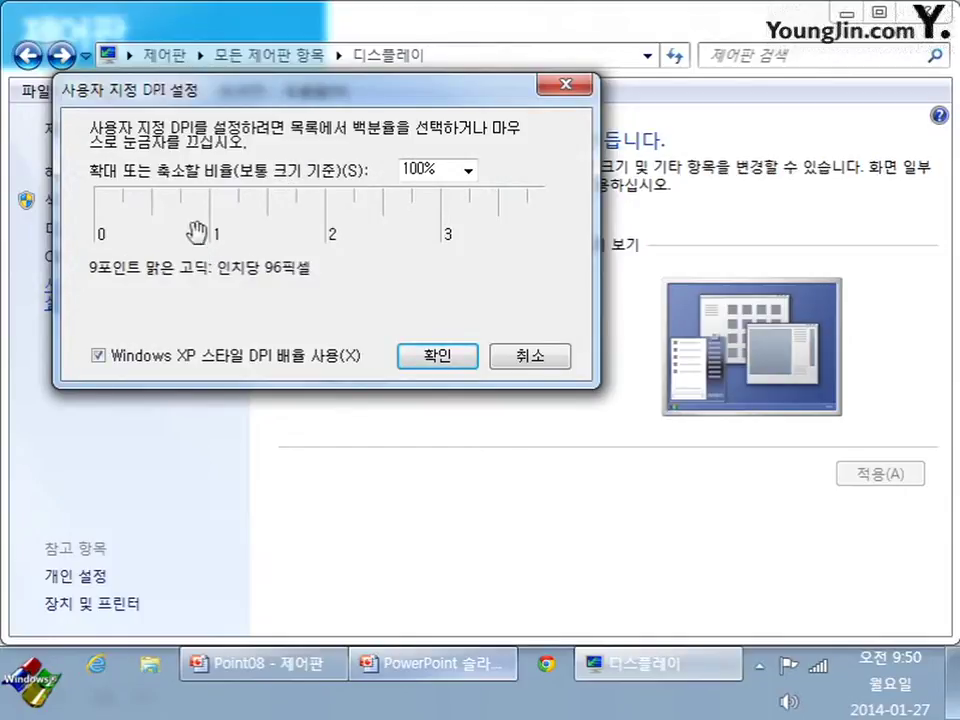
pyautogui.click(575, 85)
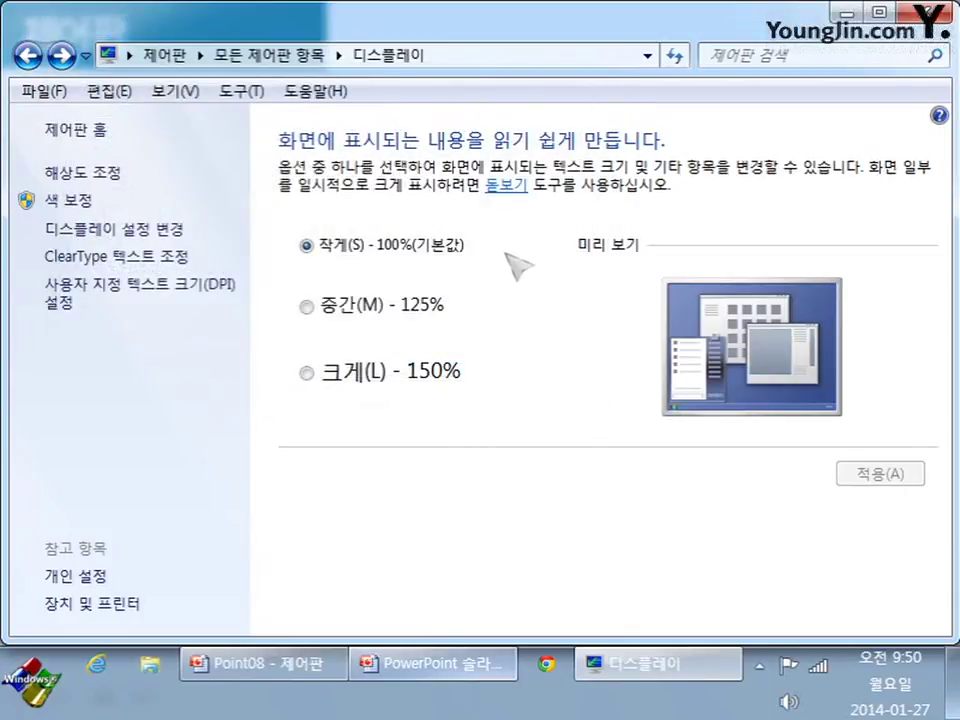
# Return to the Control Panel's main page and show all its items as small icons (작은 아이콘)
pyautogui.click(164, 54)
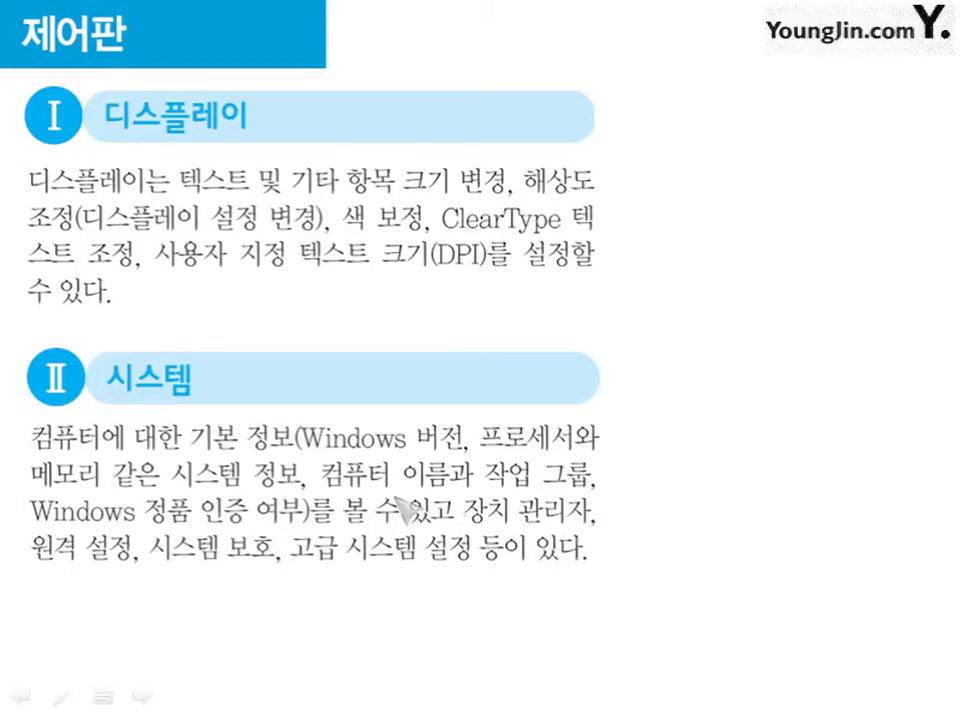
pyautogui.press('super')
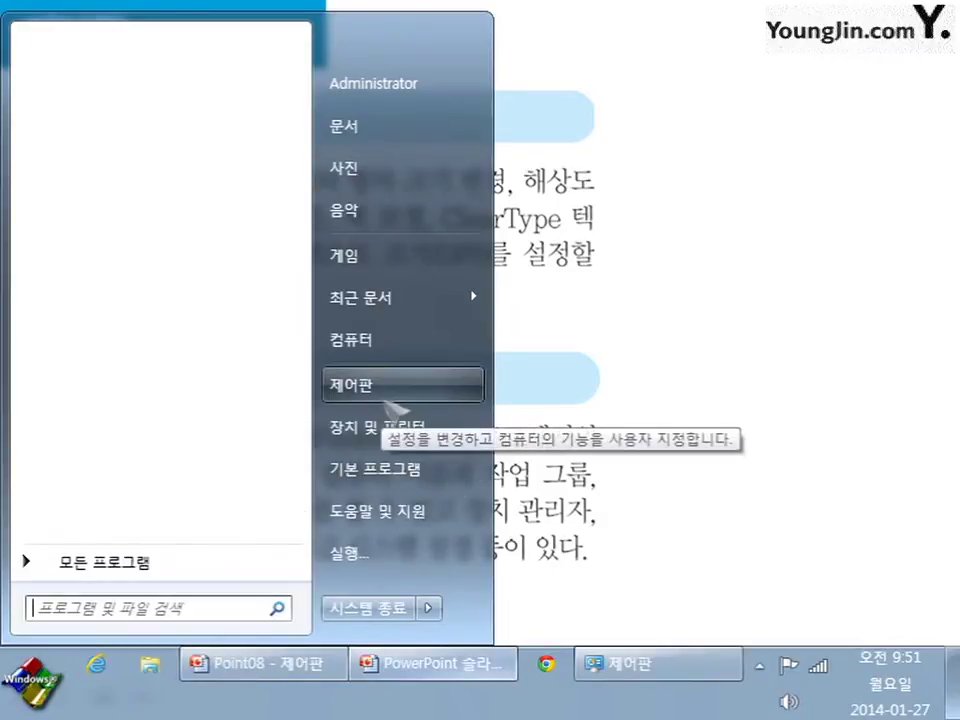
pyautogui.click(655, 665)
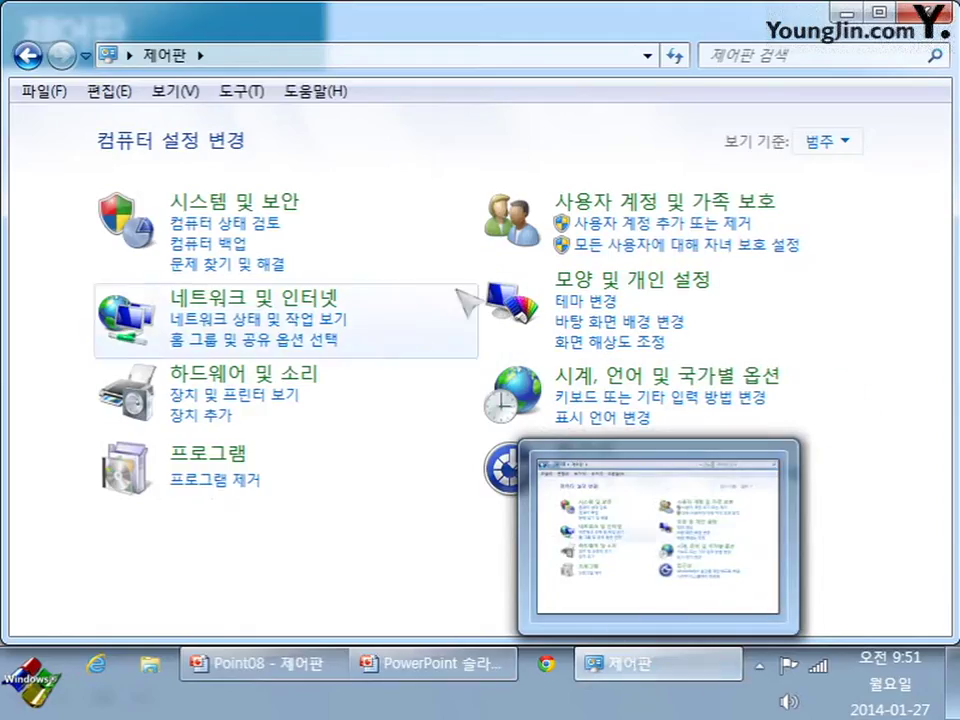
pyautogui.click(843, 141)
pyautogui.click(800, 232)
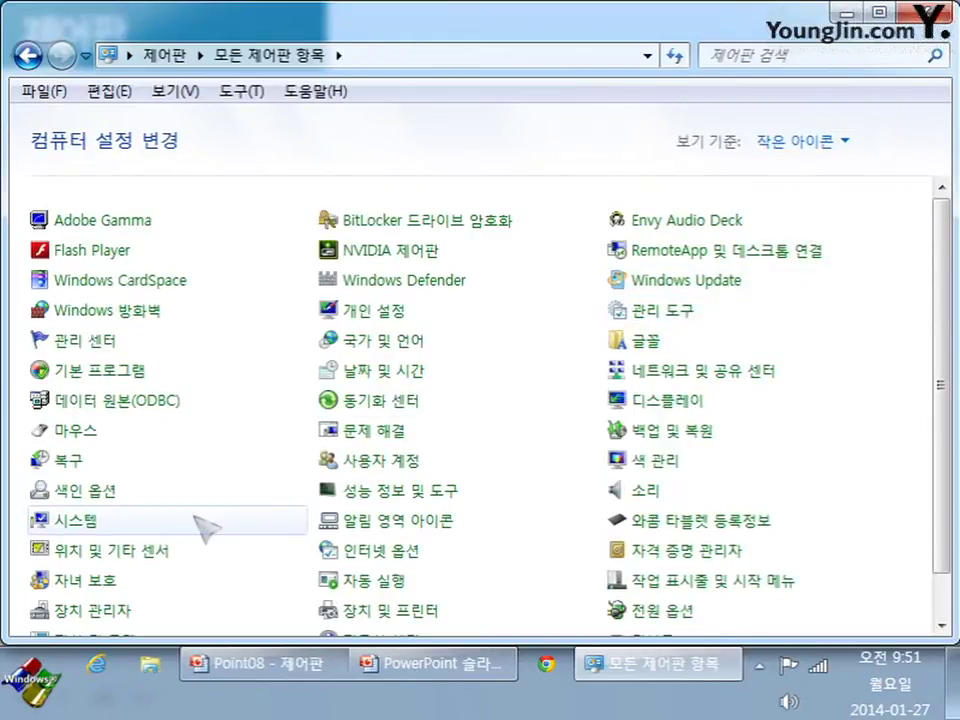
# Open the 시스템 item and review the computer's basic information down the page
pyautogui.click(93, 532)
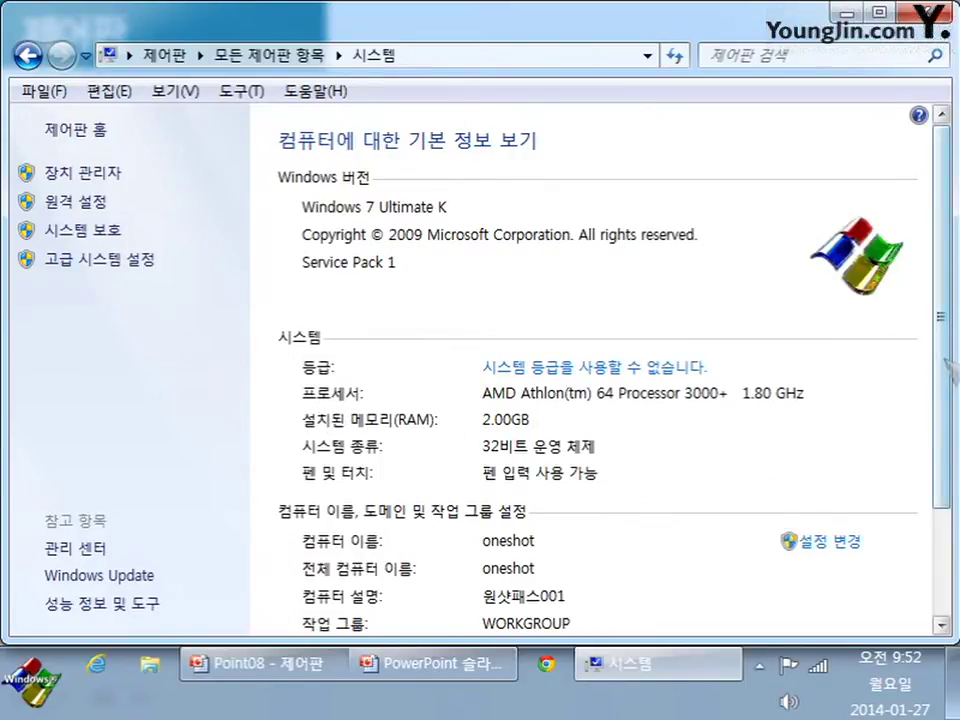
pyautogui.scroll(-1, 948, 383)
pyautogui.moveTo(948, 383); pyautogui.dragTo(948, 405)
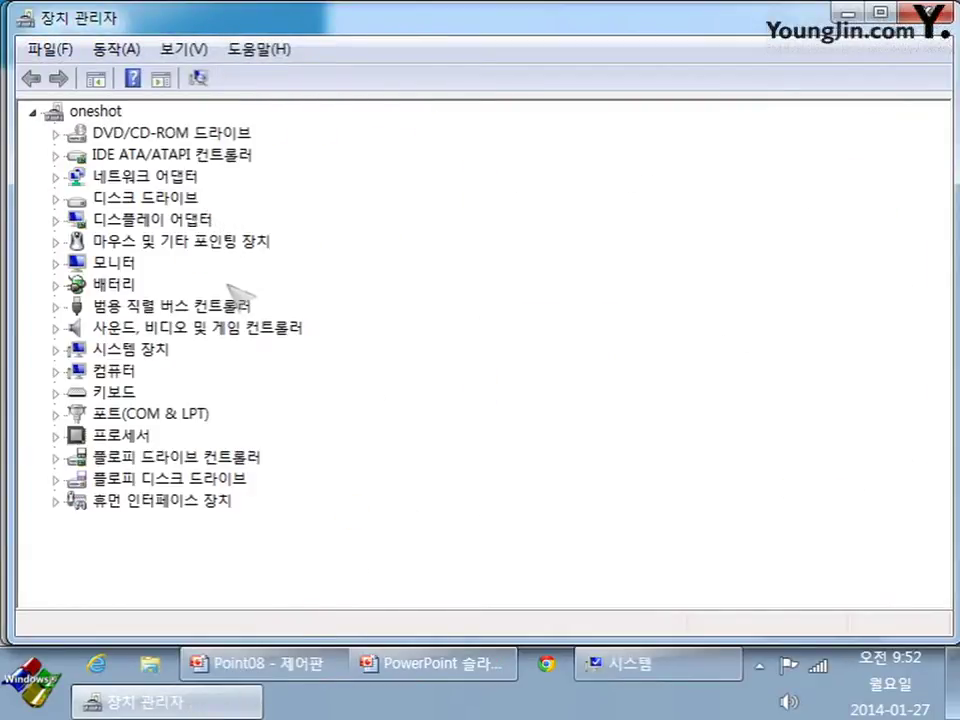
# In Device Manager, view the actions available for the device under DVD/CD-ROM 드라이브, and close Device Manager
pyautogui.doubleClick(196, 134)
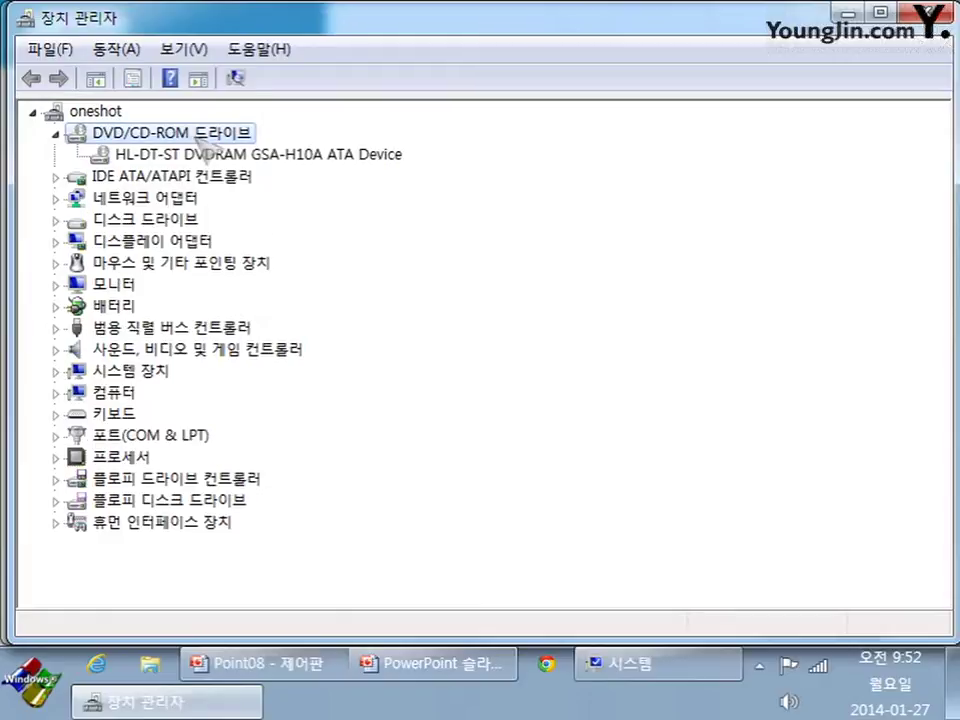
pyautogui.rightClick(206, 156)
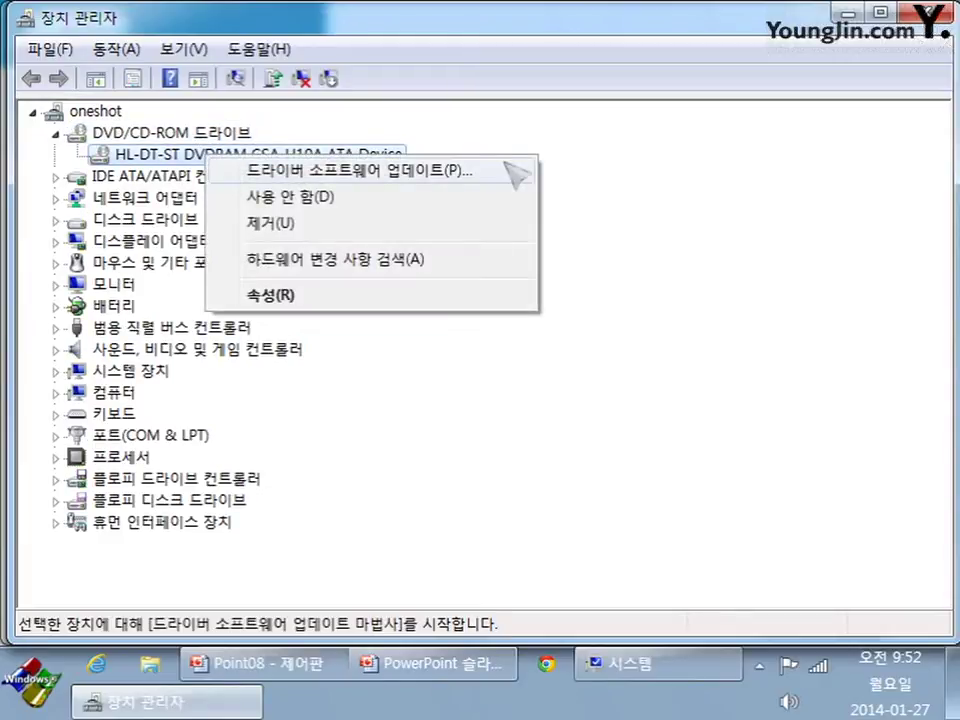
pyautogui.click(857, 107)
pyautogui.click(932, 12)
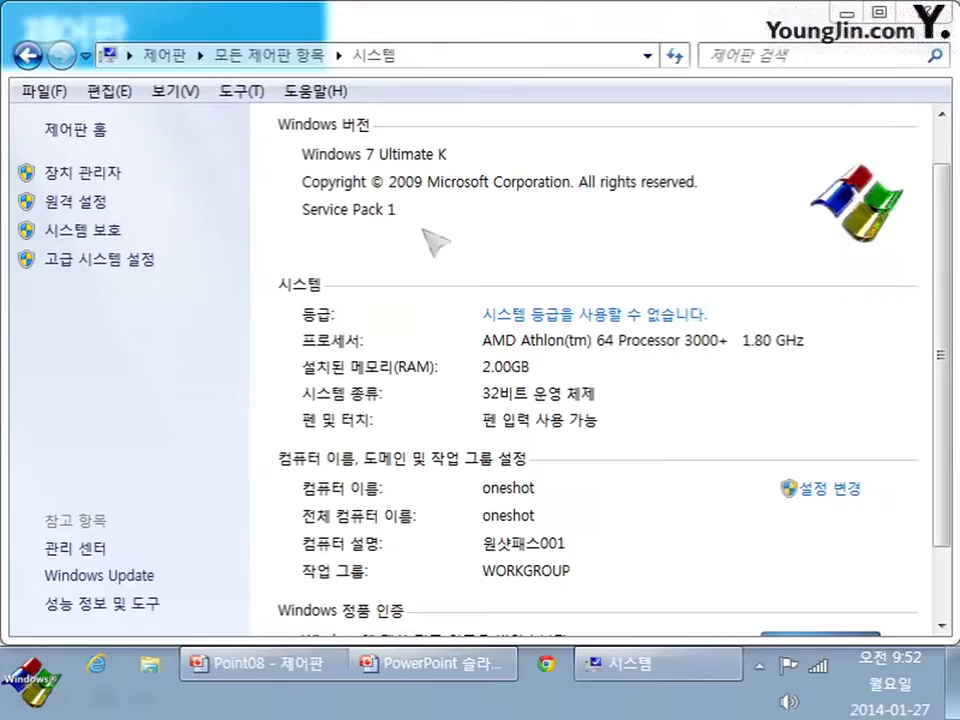
# View the advanced system settings, dismiss them, and advance the lesson slides to 접근성 센터
pyautogui.click(116, 261)
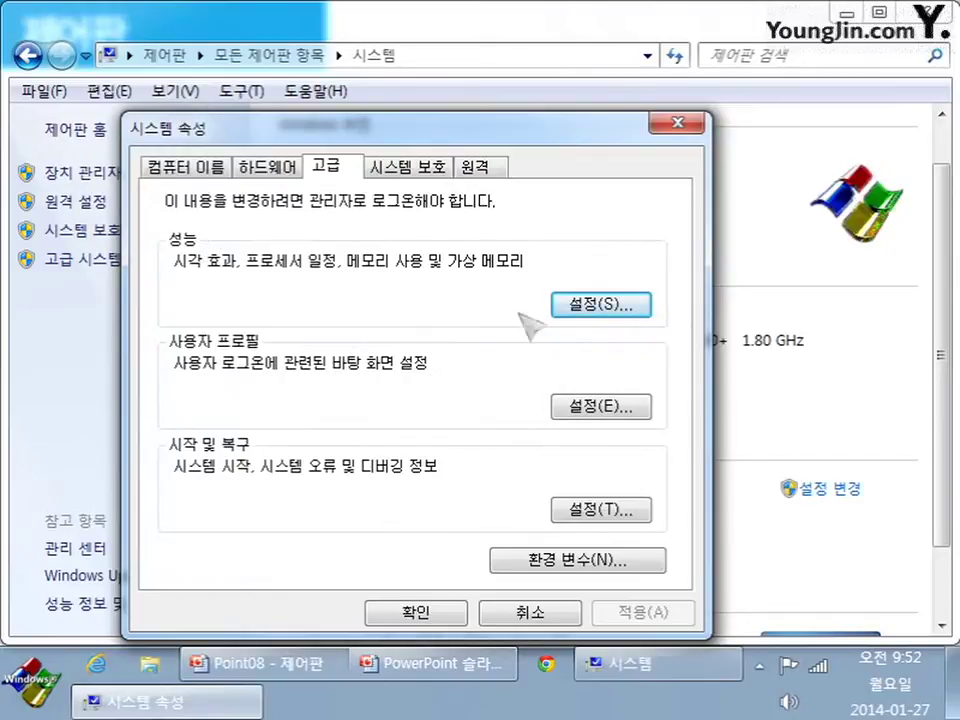
pyautogui.click(678, 124)
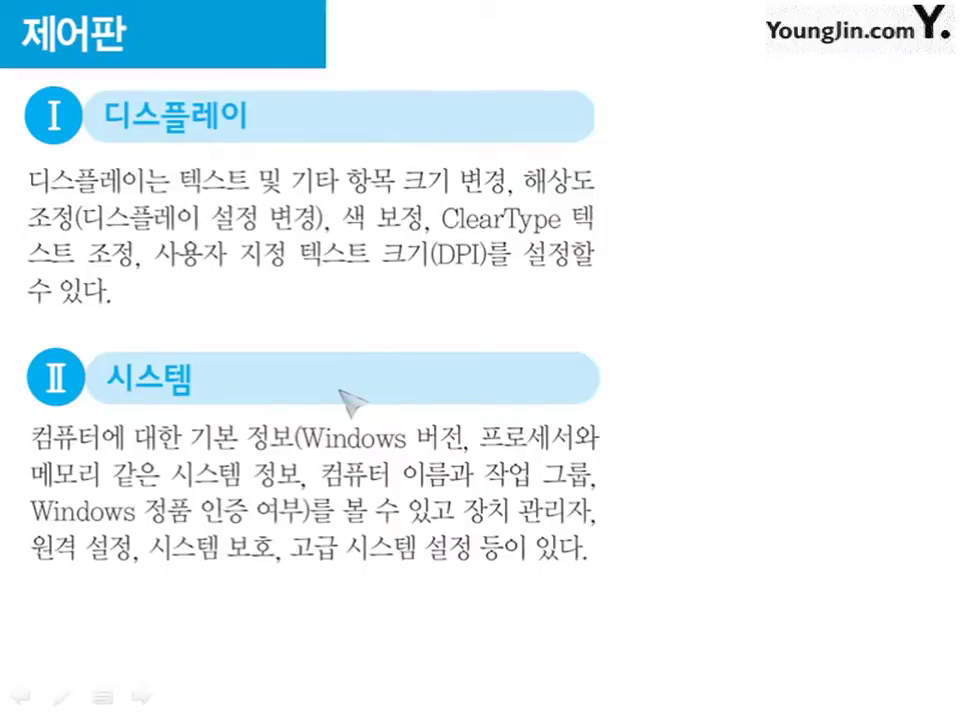
pyautogui.click(268, 305)
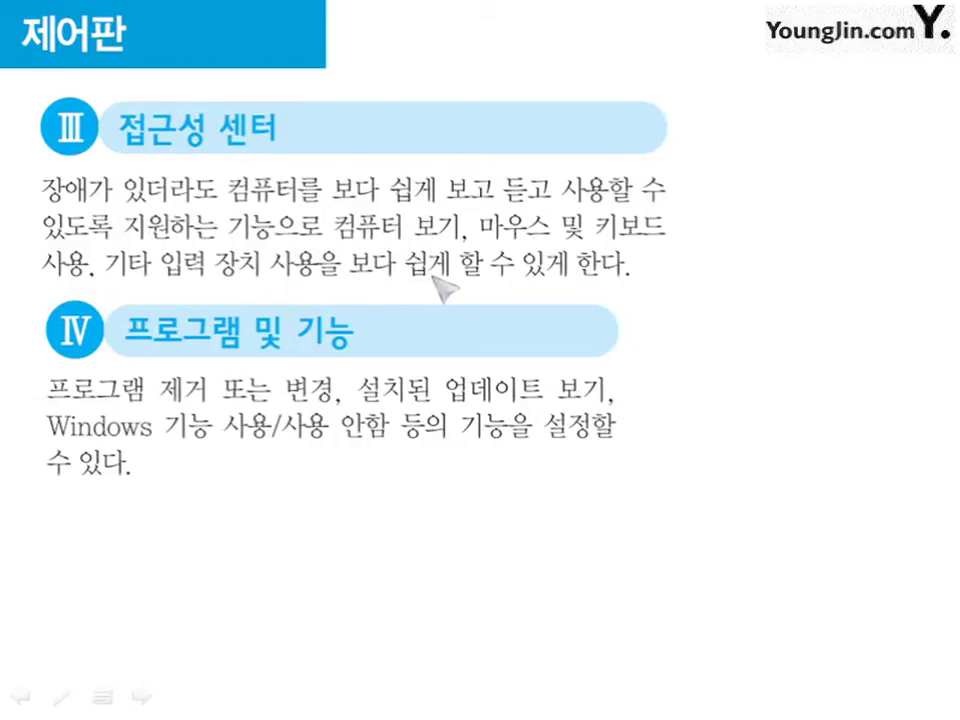
# Open the Control Panel again and go to 접근성 센터 from its list of items
pyautogui.press('super')
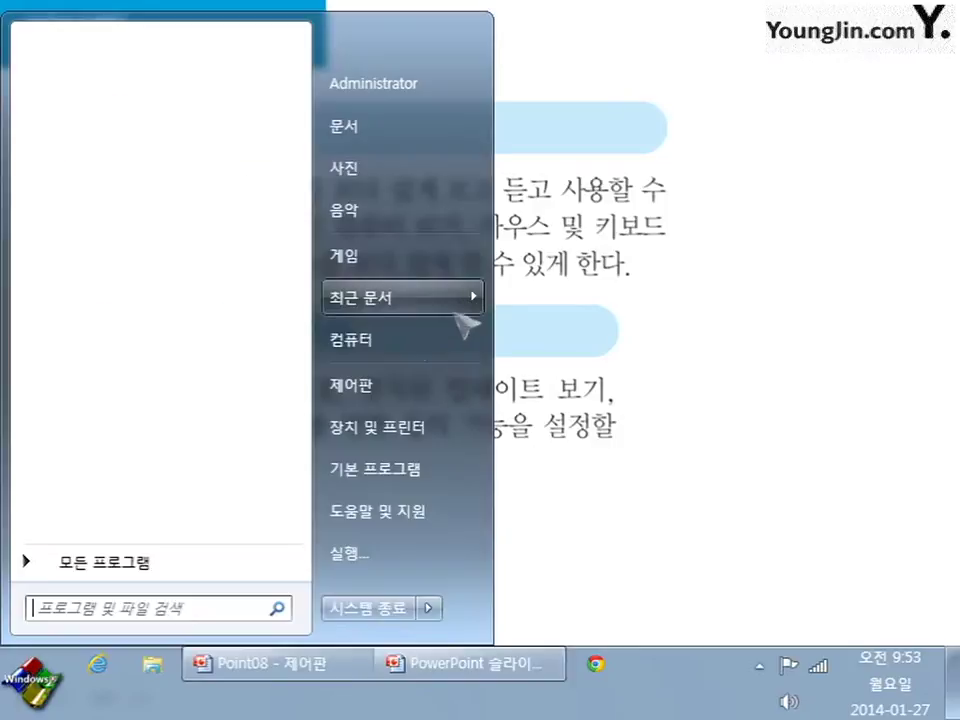
pyautogui.press('Escape')
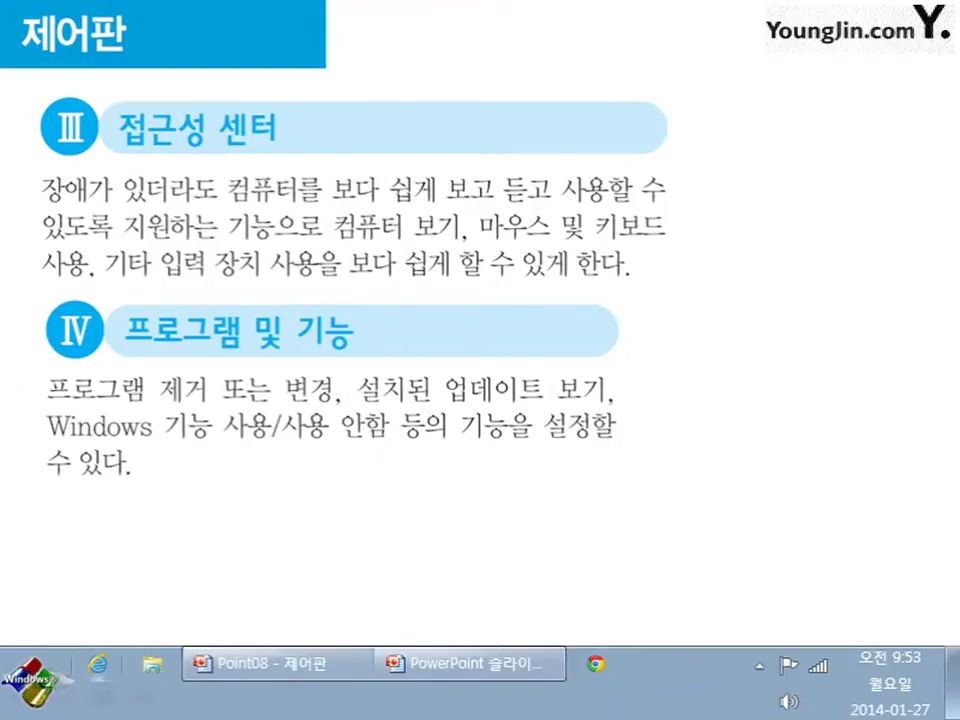
pyautogui.click(33, 682)
pyautogui.click(372, 392)
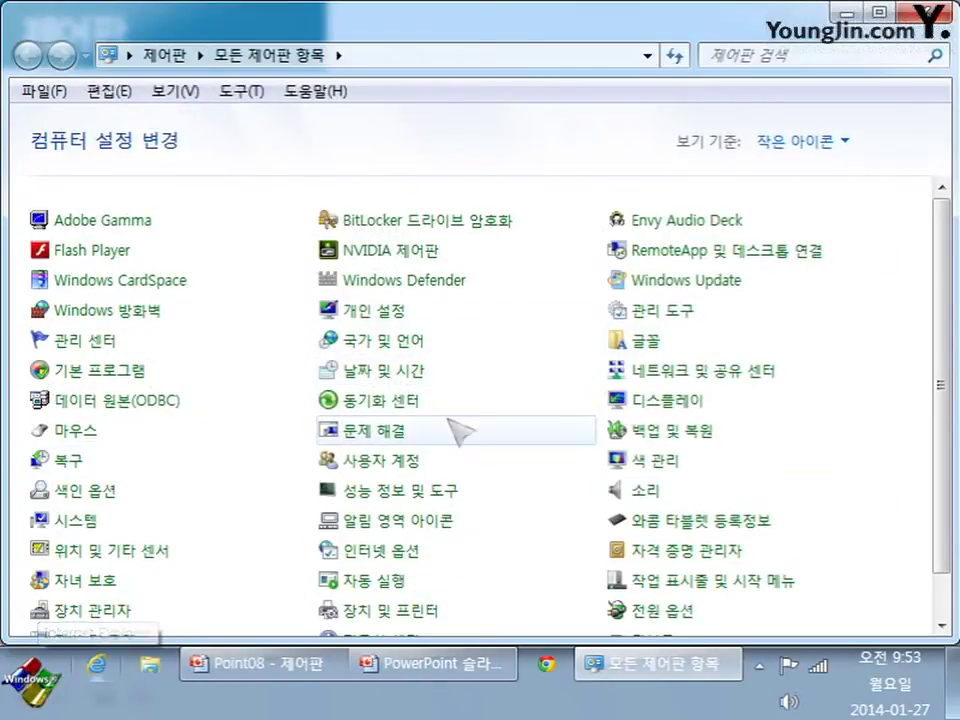
pyautogui.scroll(-1, 448, 426)
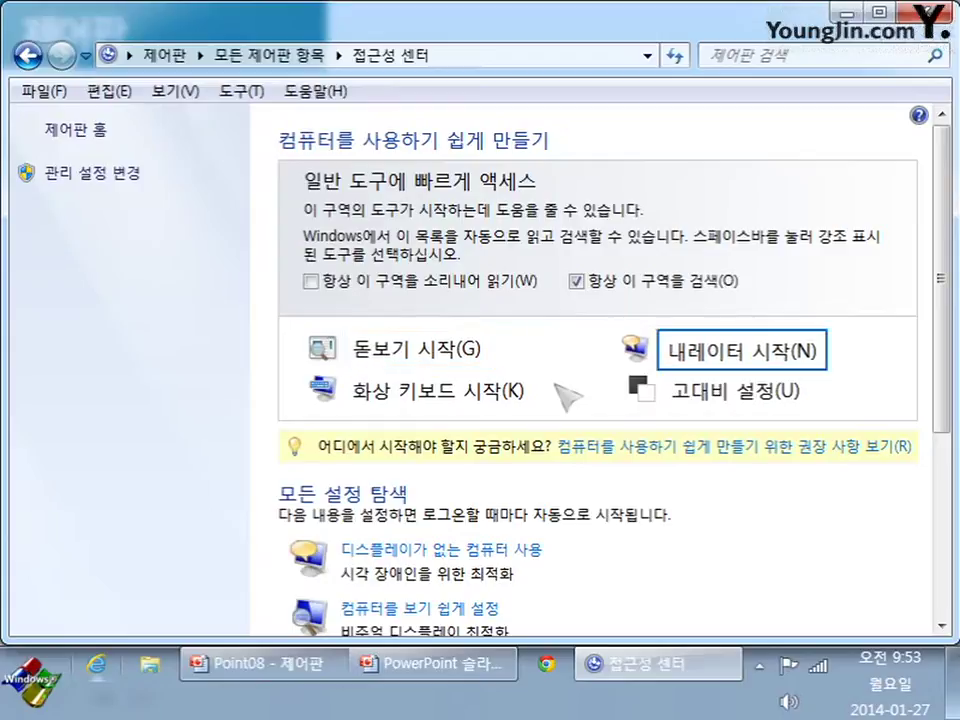
# Examine the quick-access tools and the full list of accessibility settings in 접근성 센터
pyautogui.scroll(-5, 568, 398)
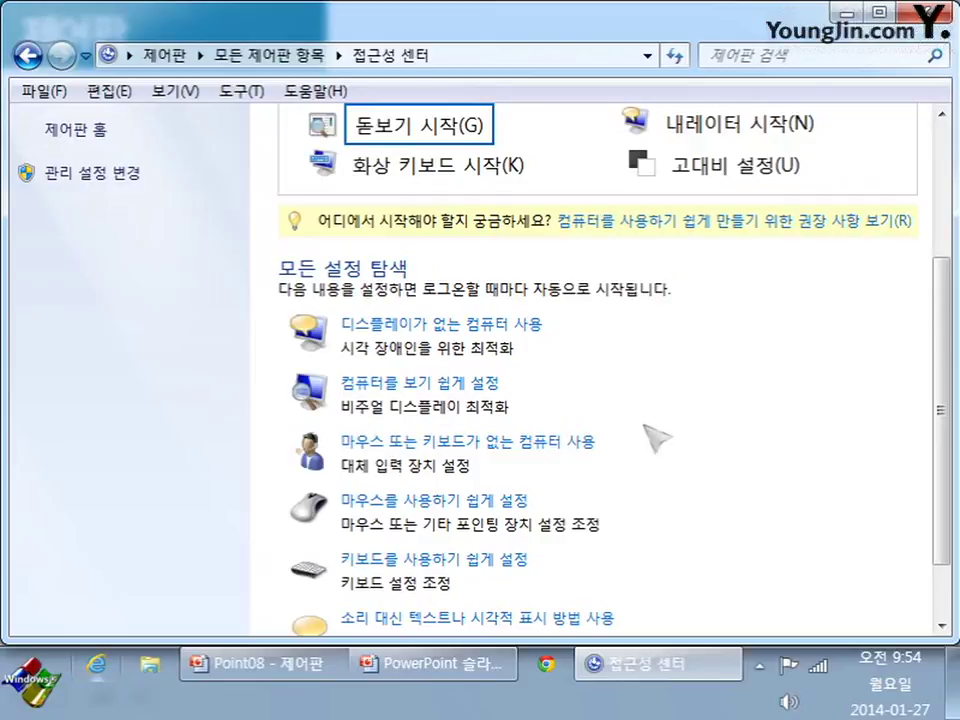
pyautogui.scroll(-1, 663, 430)
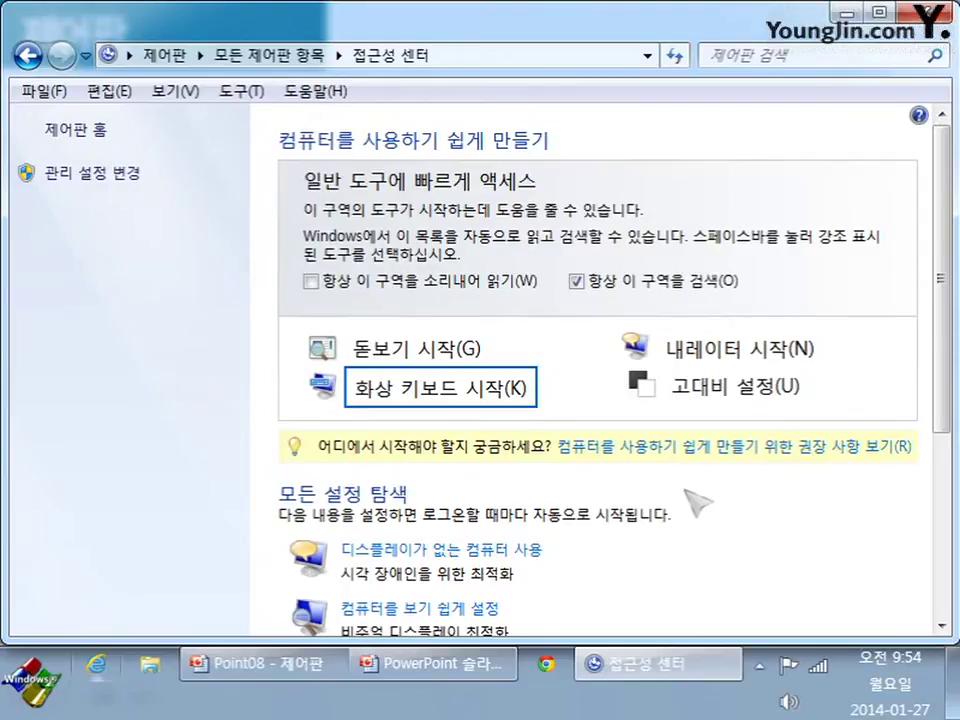
pyautogui.scroll(-6, 697, 503)
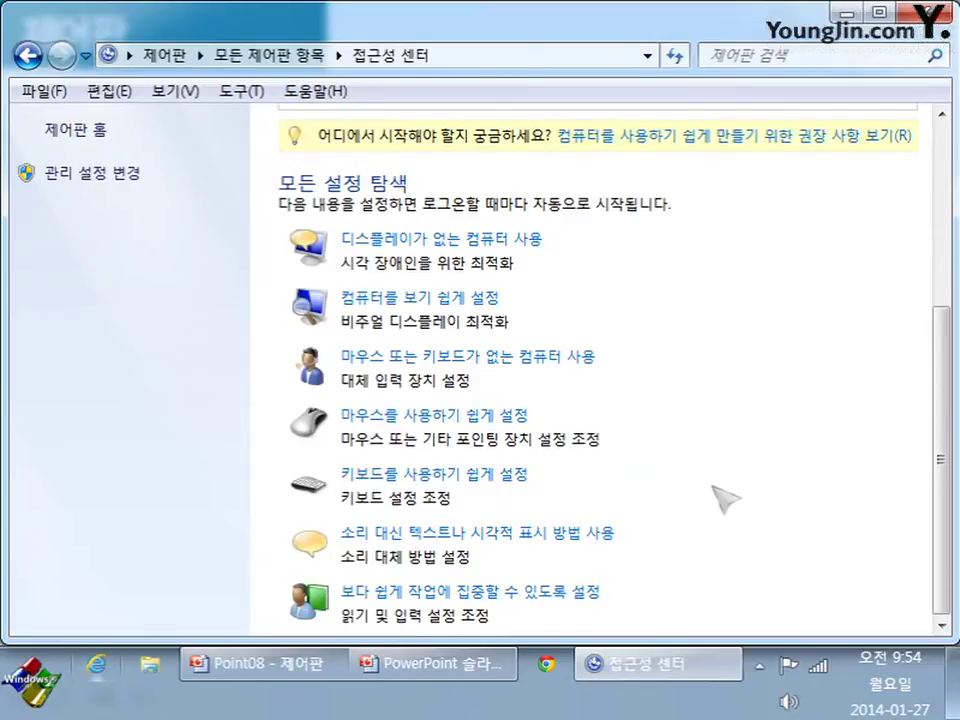
pyautogui.scroll(1, 724, 500)
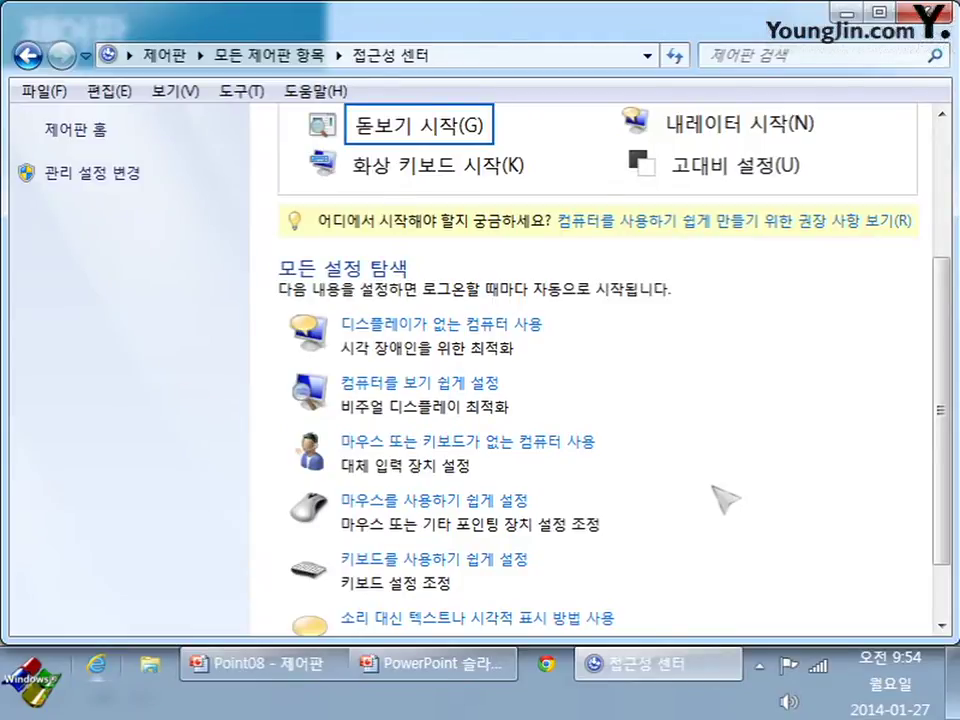
pyautogui.scroll(3, 765, 489)
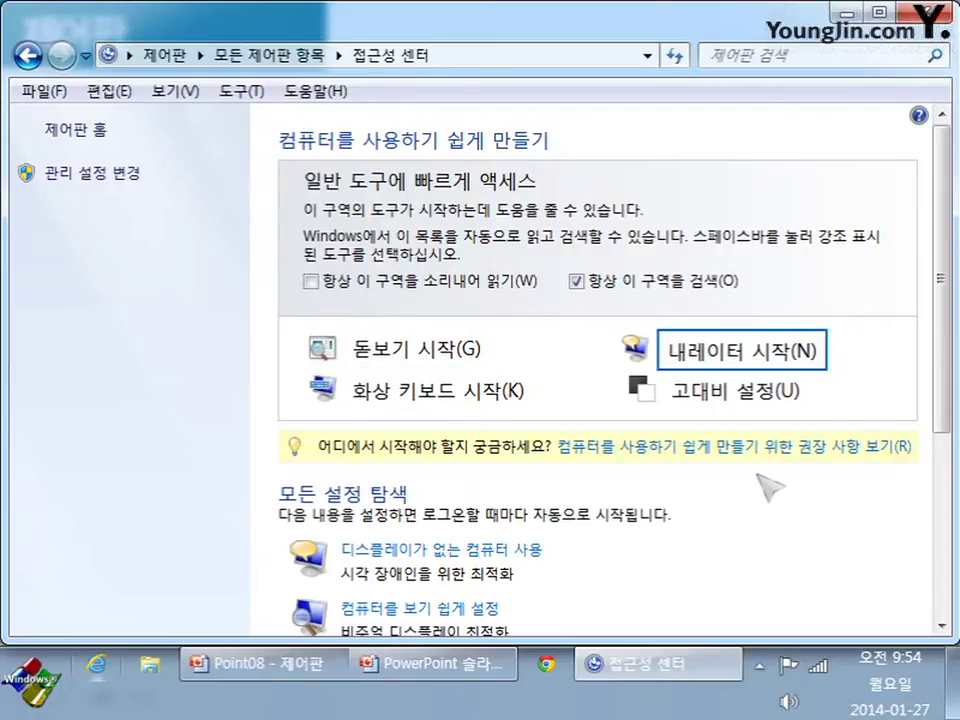
pyautogui.scroll(-3, 782, 392)
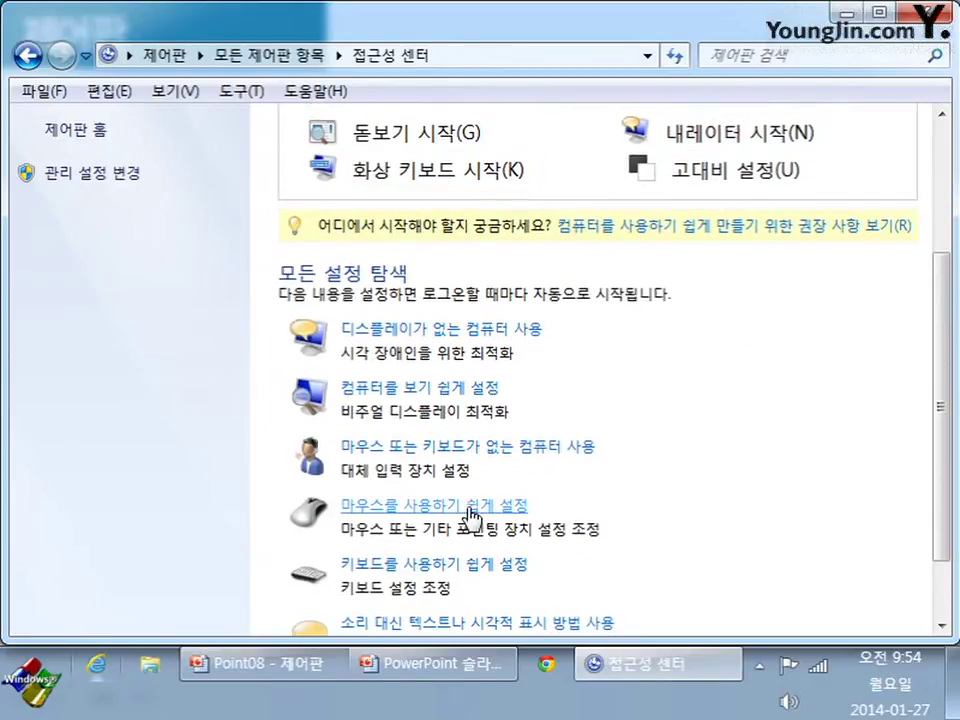
# Open 마우스를 사용하기 쉽게 설정 and examine its mouse pointer, 마우스 키 and window management options
pyautogui.click(472, 512)
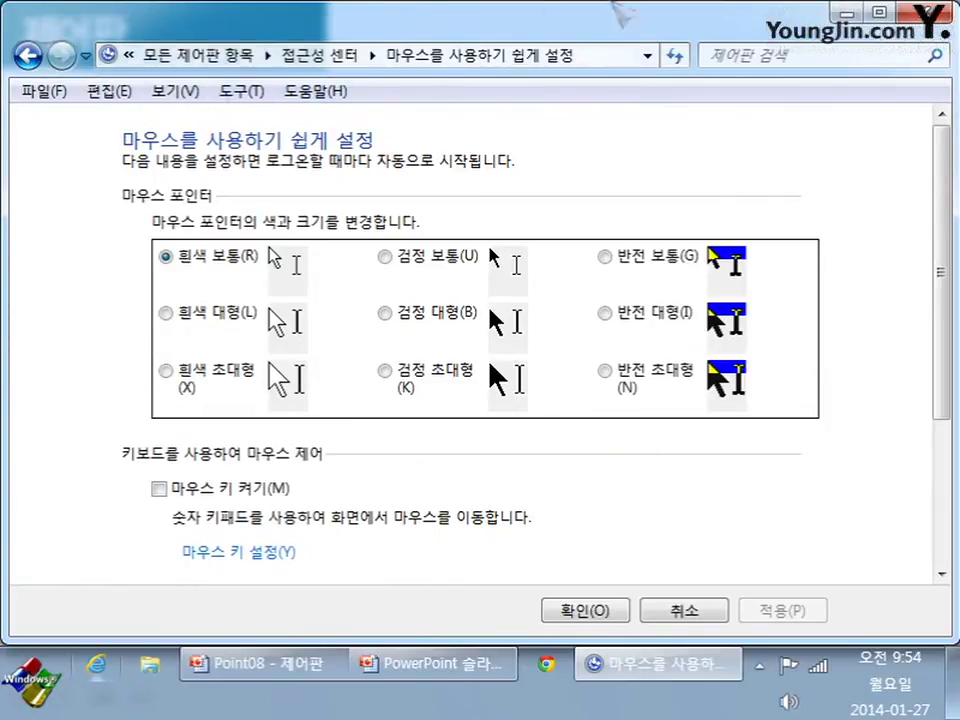
pyautogui.scroll(-2, 838, 340)
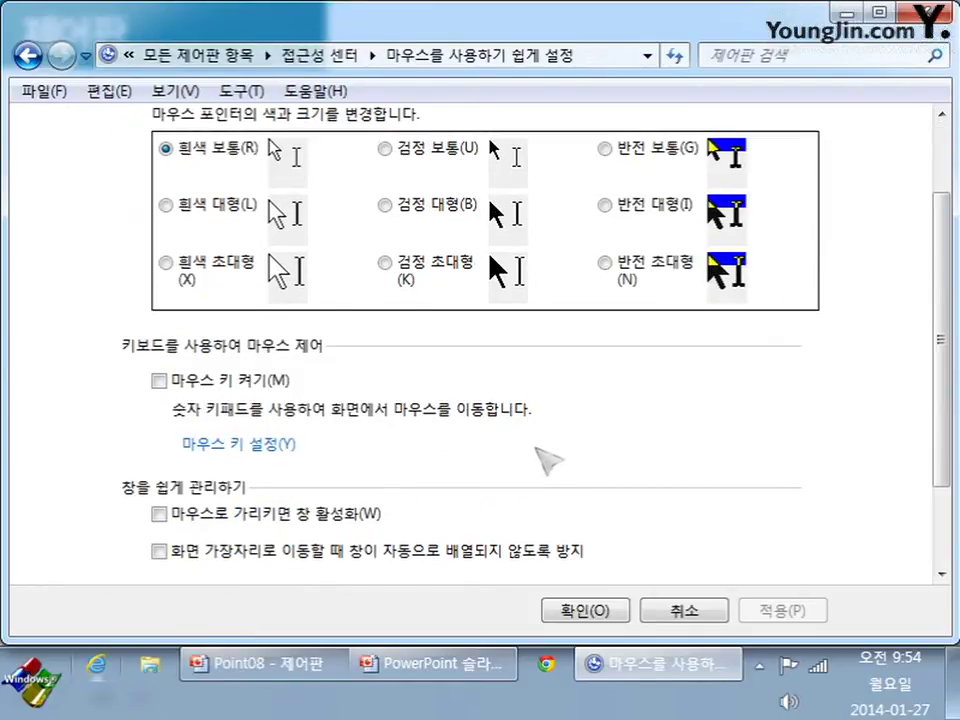
pyautogui.scroll(2, 548, 460)
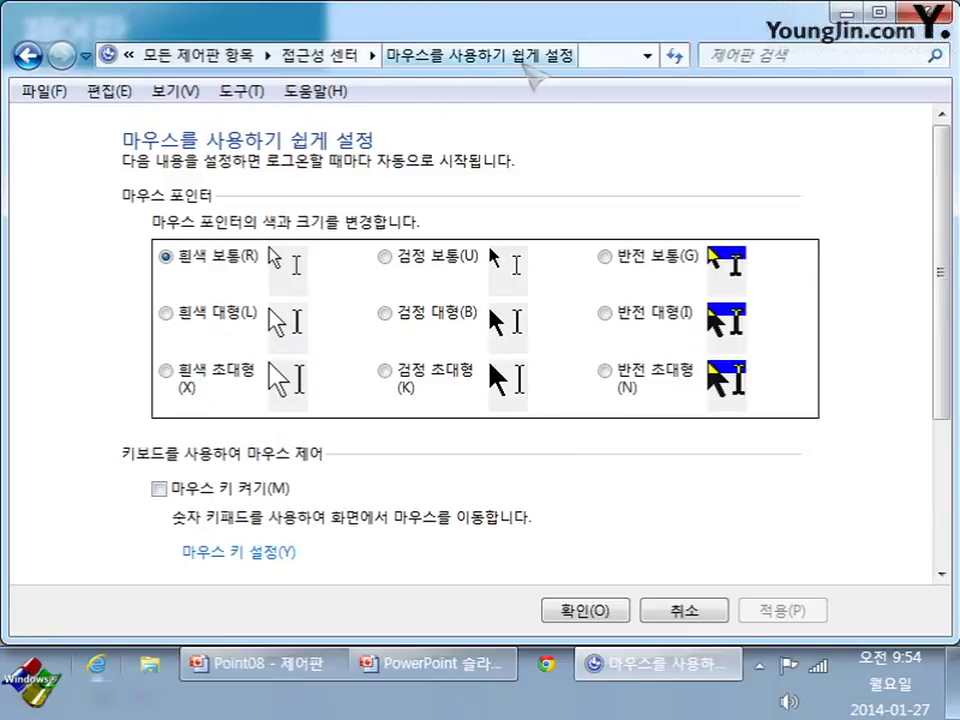
pyautogui.scroll(-3, 572, 360)
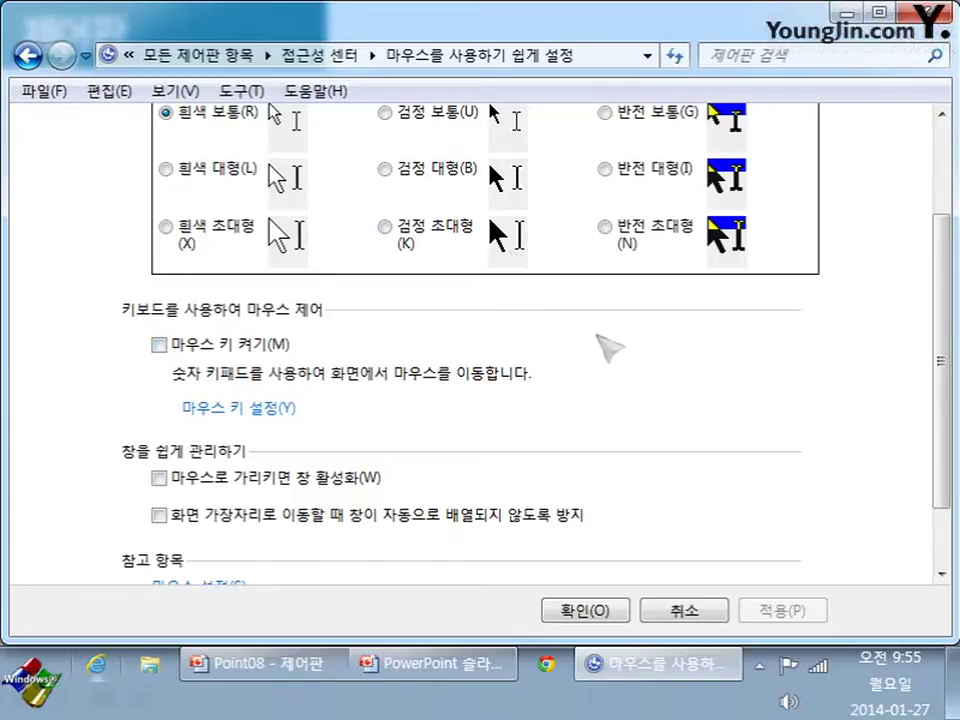
pyautogui.scroll(-2, 606, 345)
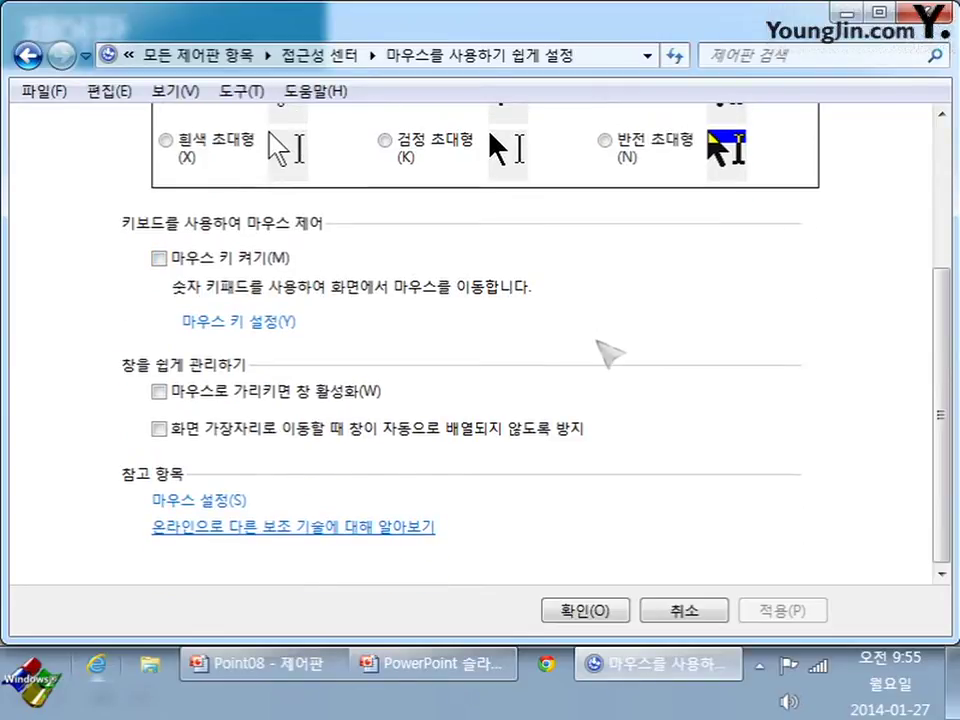
pyautogui.scroll(2, 606, 345)
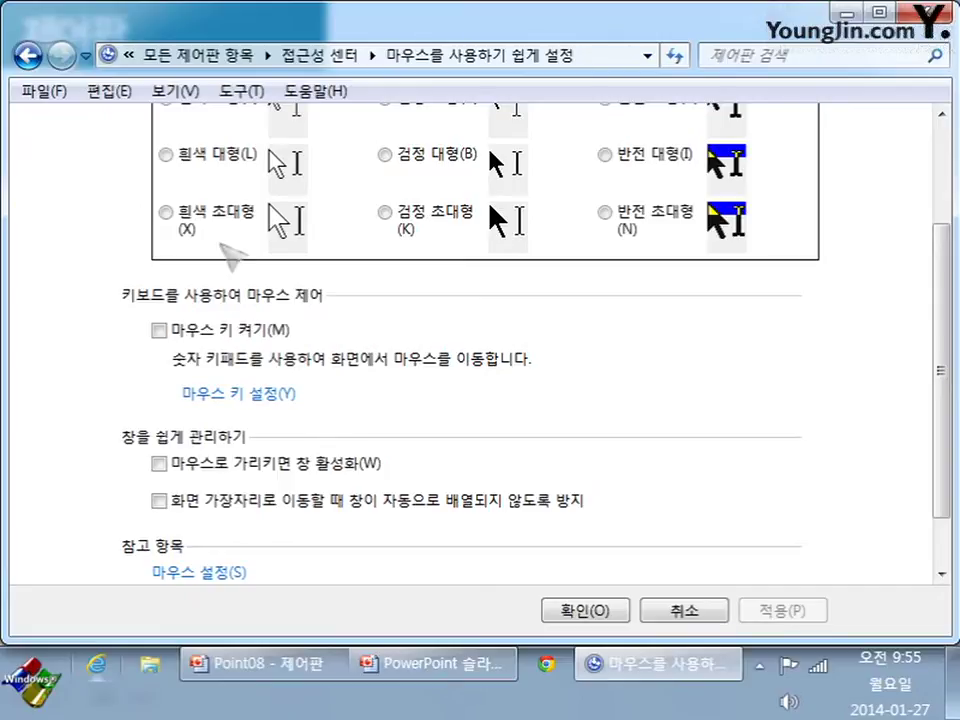
# Return to 접근성 센터 and review the settings listed under 모든 설정 탐색
pyautogui.click(300, 55)
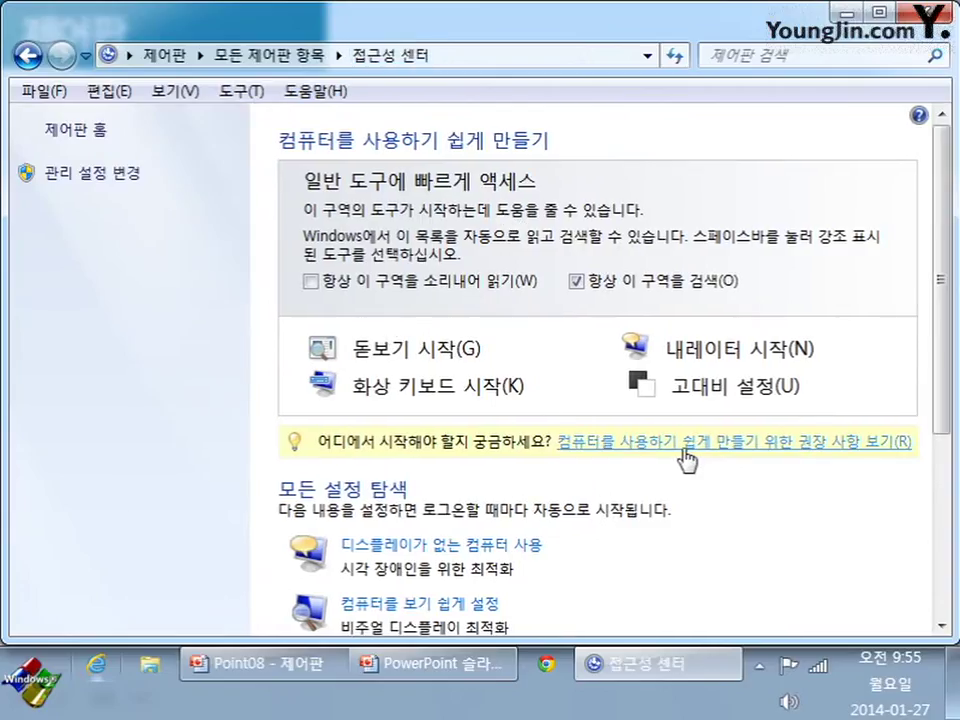
pyautogui.scroll(-5, 690, 456)
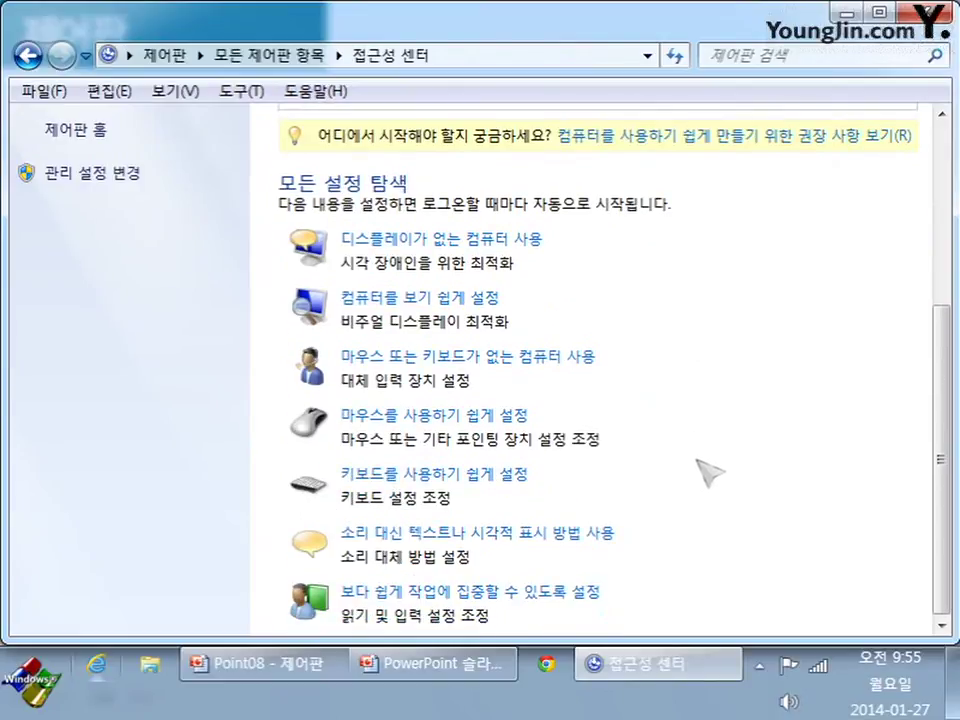
pyautogui.scroll(1, 707, 467)
pyautogui.scroll(-1, 690, 475)
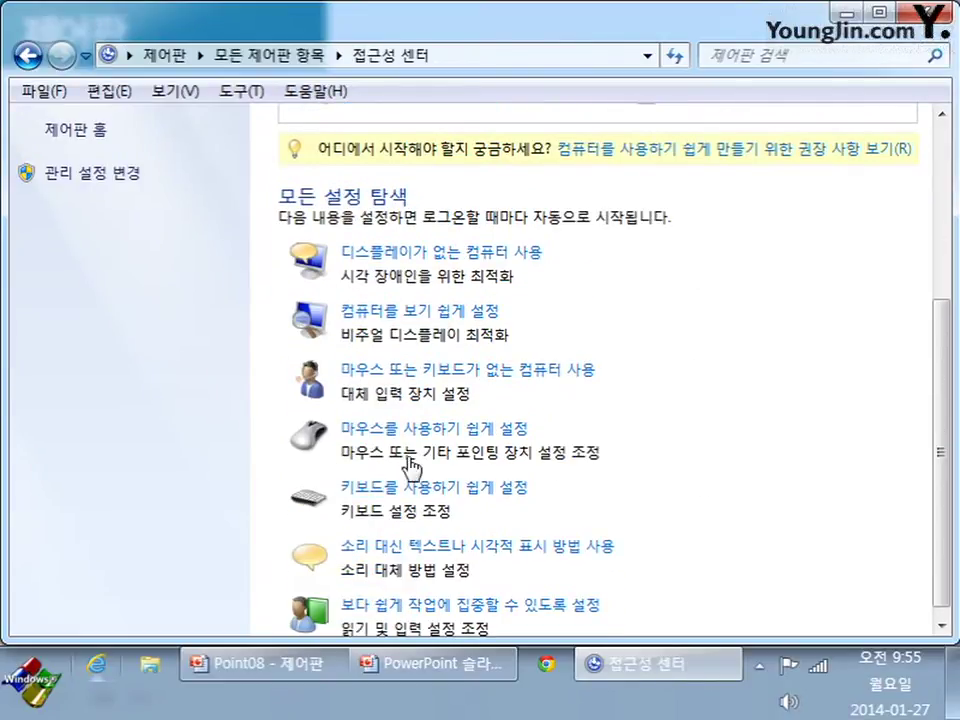
pyautogui.scroll(-1, 703, 440)
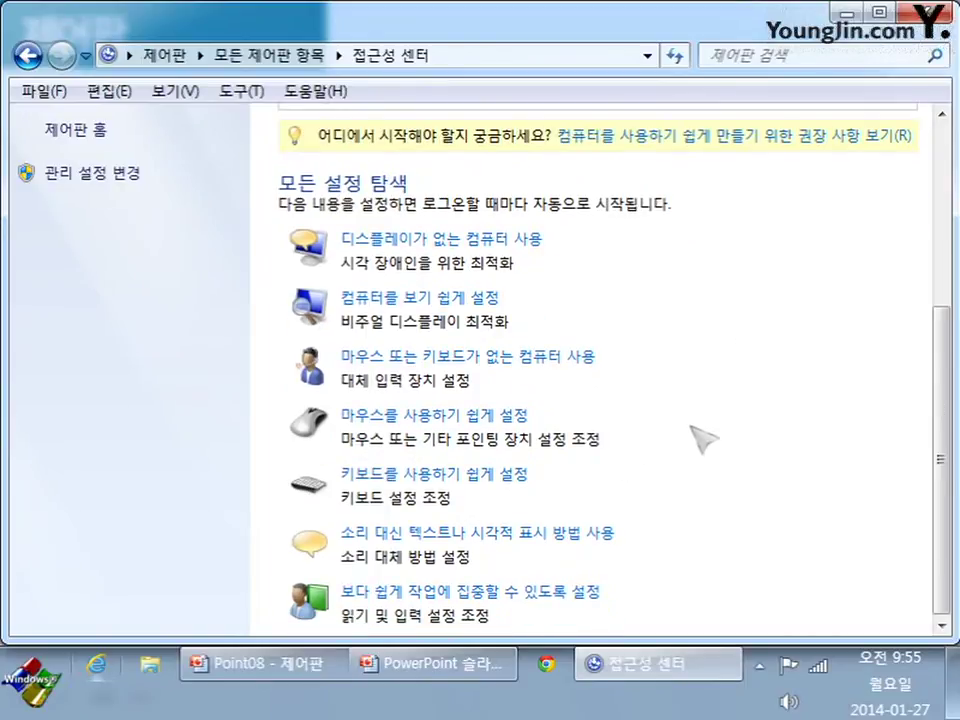
pyautogui.scroll(3, 700, 438)
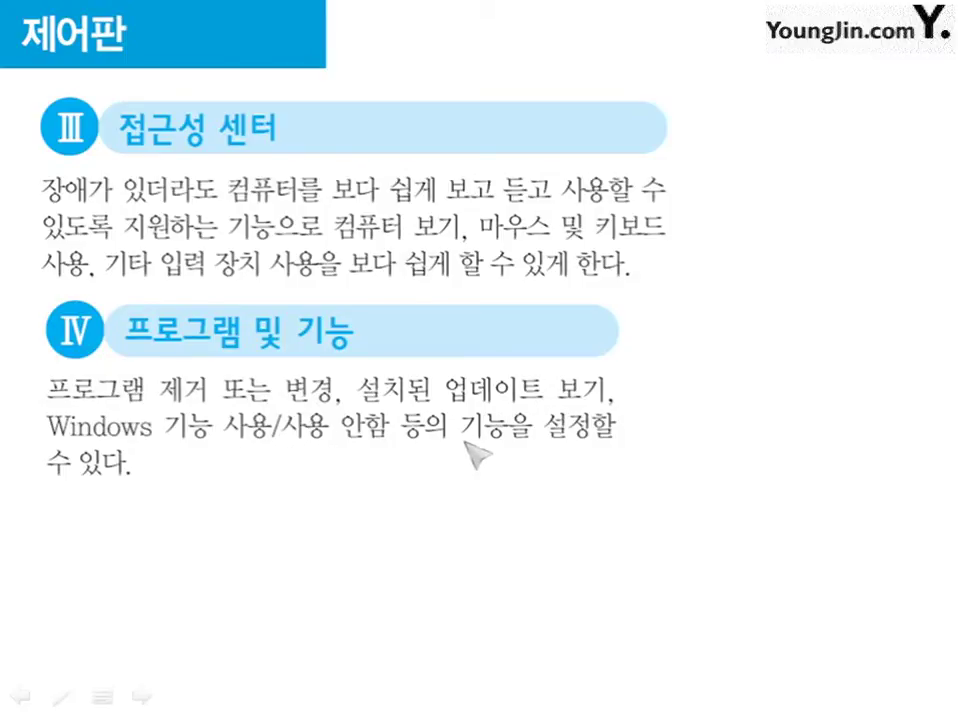
# Switch from the slides to the Control Panel, open 프로그램 및 기능 from all items, and select Adobe Acrobat 7.1.0 Professional - Korean
pyautogui.press('super')
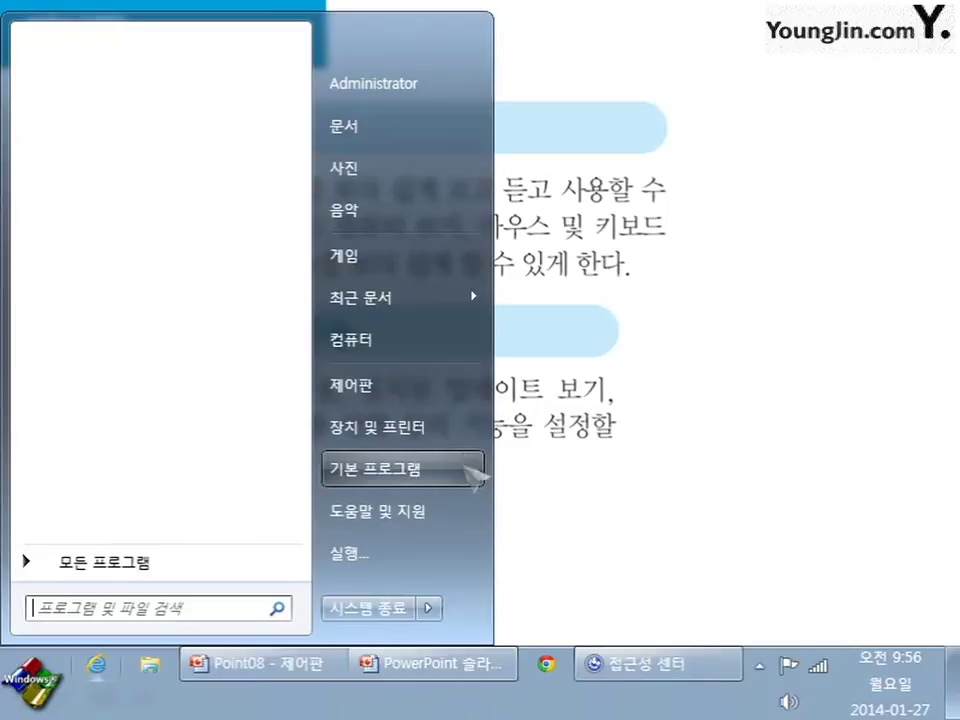
pyautogui.click(640, 663)
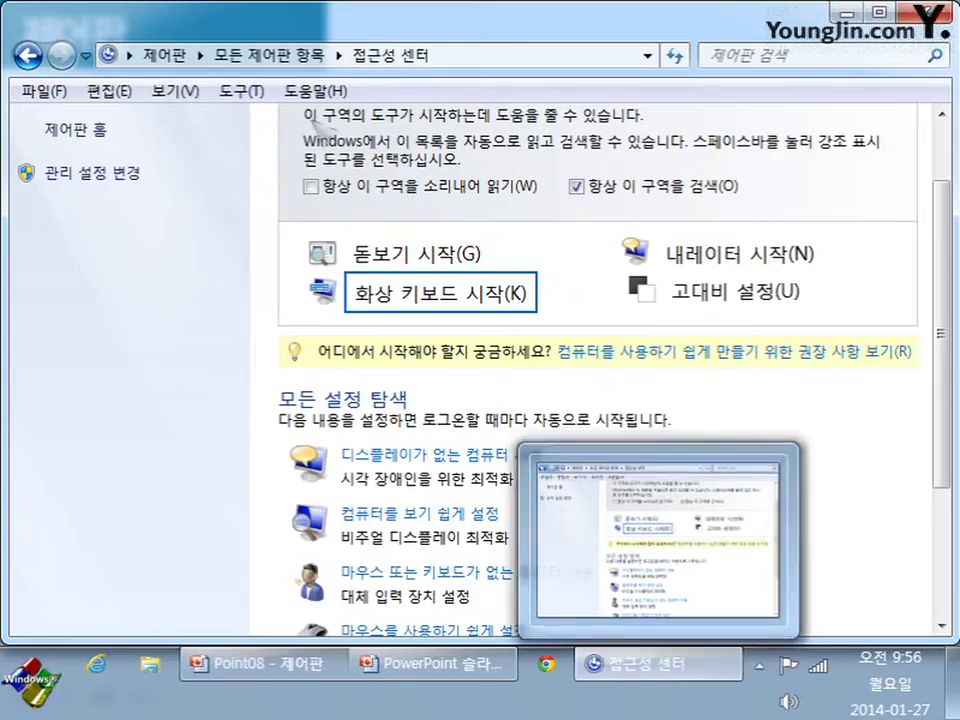
pyautogui.click(265, 55)
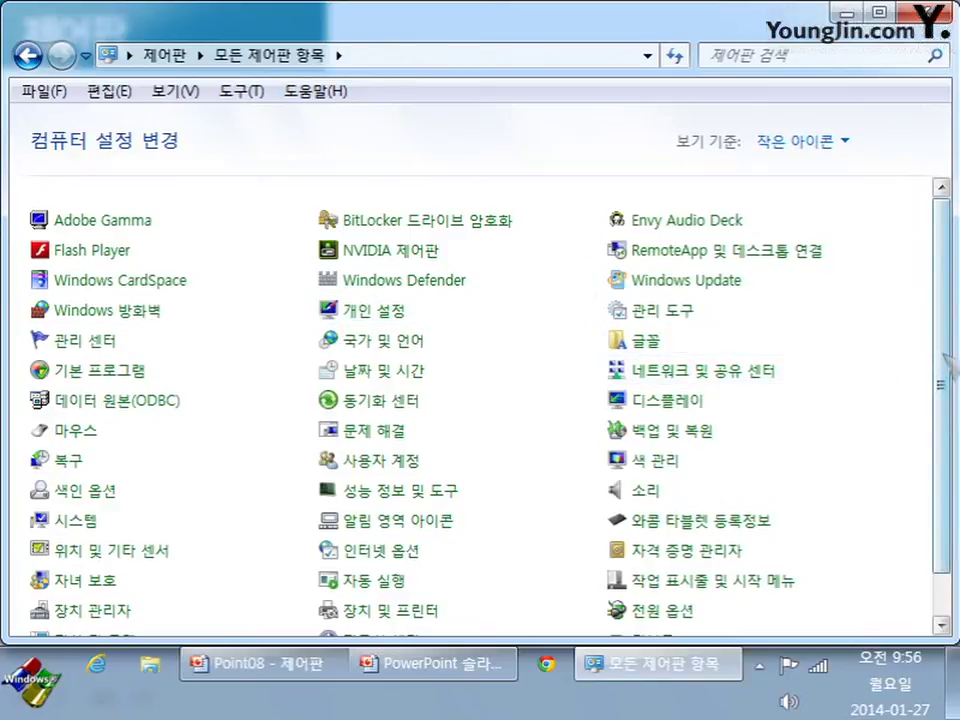
pyautogui.moveTo(944, 358); pyautogui.dragTo(943, 426)
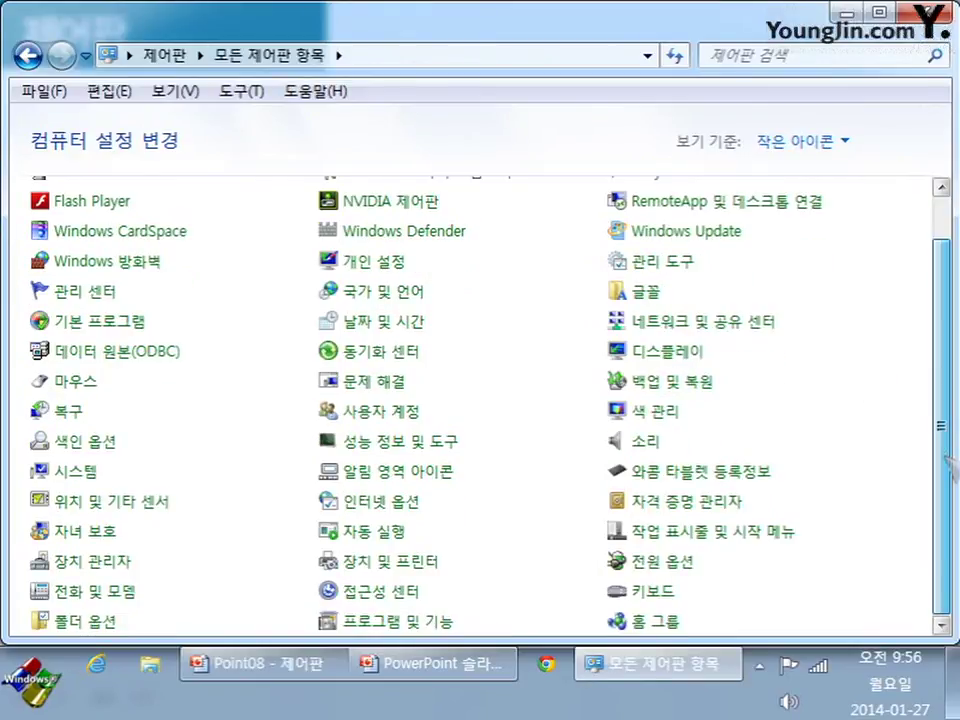
pyautogui.click(420, 622)
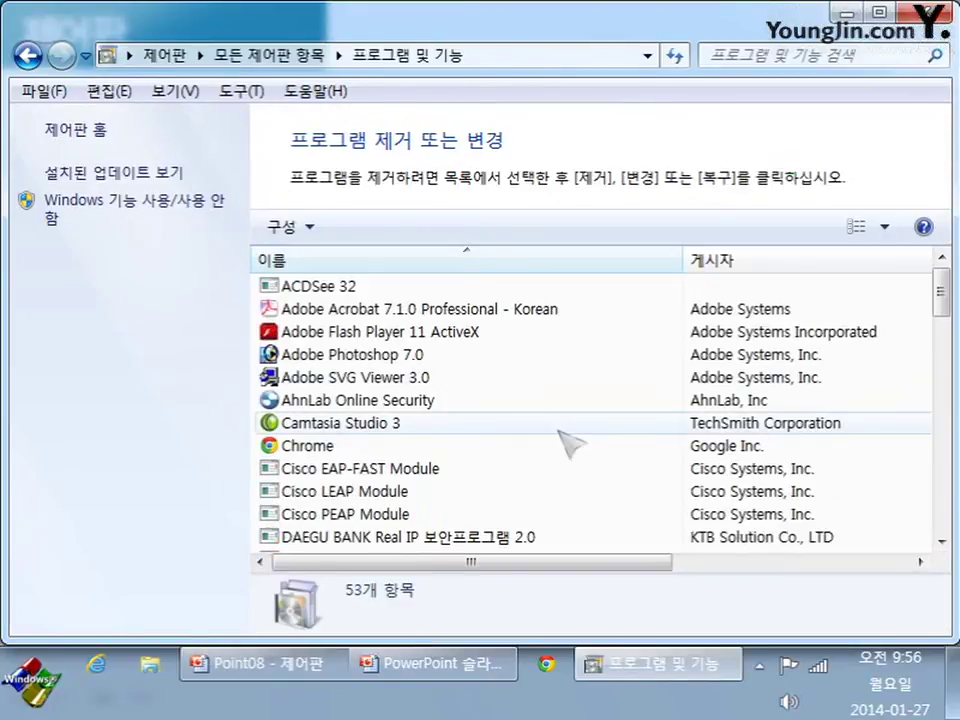
pyautogui.click(384, 317)
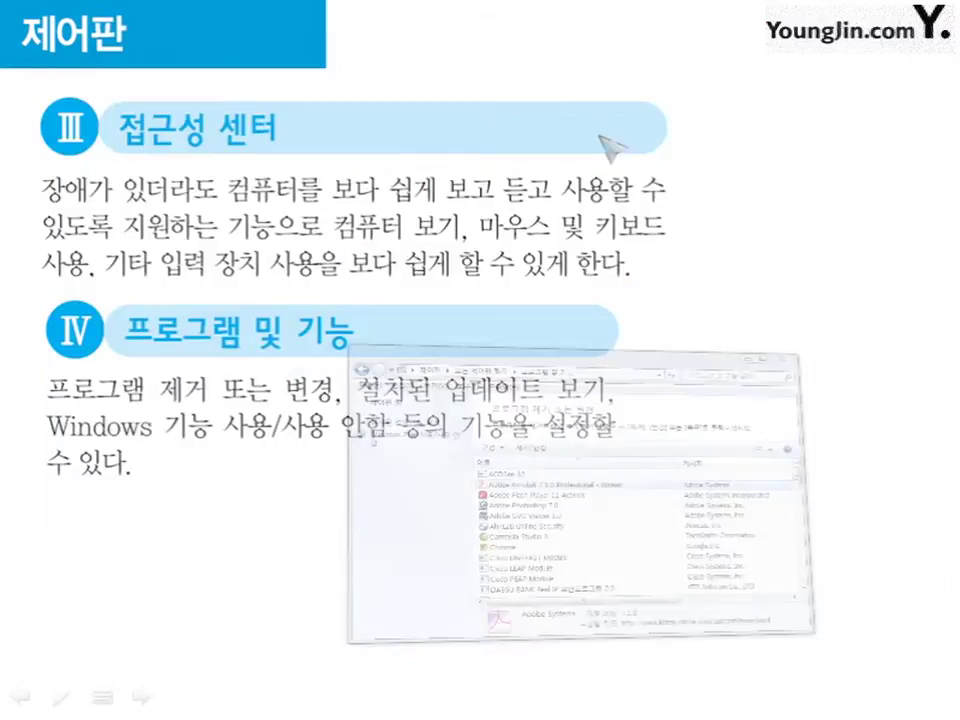
# Switch back to the PowerPoint slide show and advance it to the 사용자 계정 slide
pyautogui.hotkey('alt', 'Tab')
pyautogui.click(393, 405)
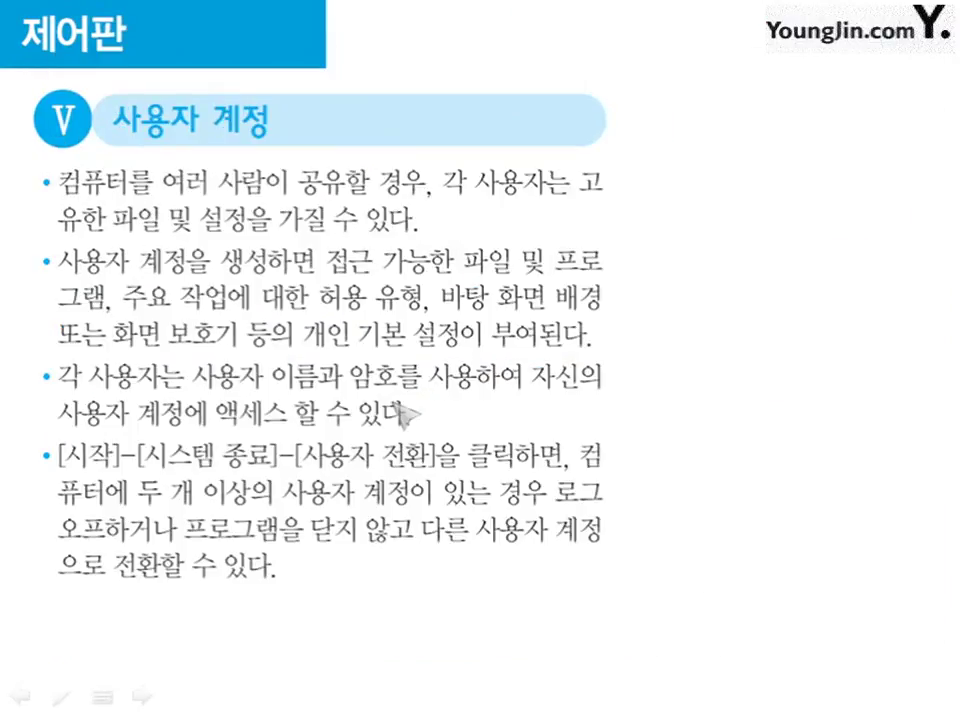